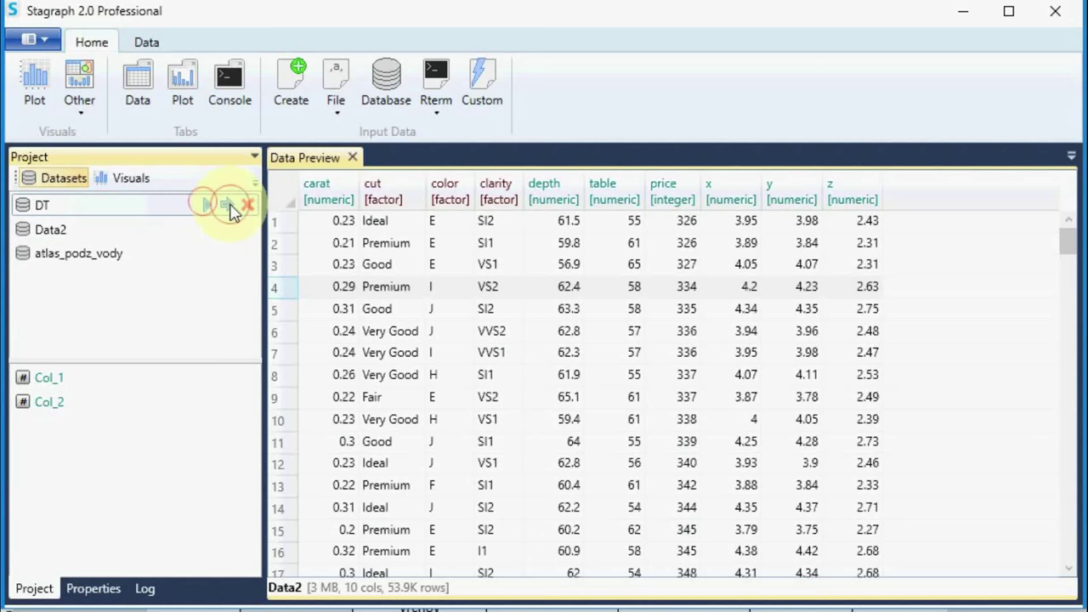
Step: Preview the DT dataset and open it for direct editing with Fix
{"action": "left_click", "coordinate": [226, 211]}
{"action": "right_click", "coordinate": [48, 206]}
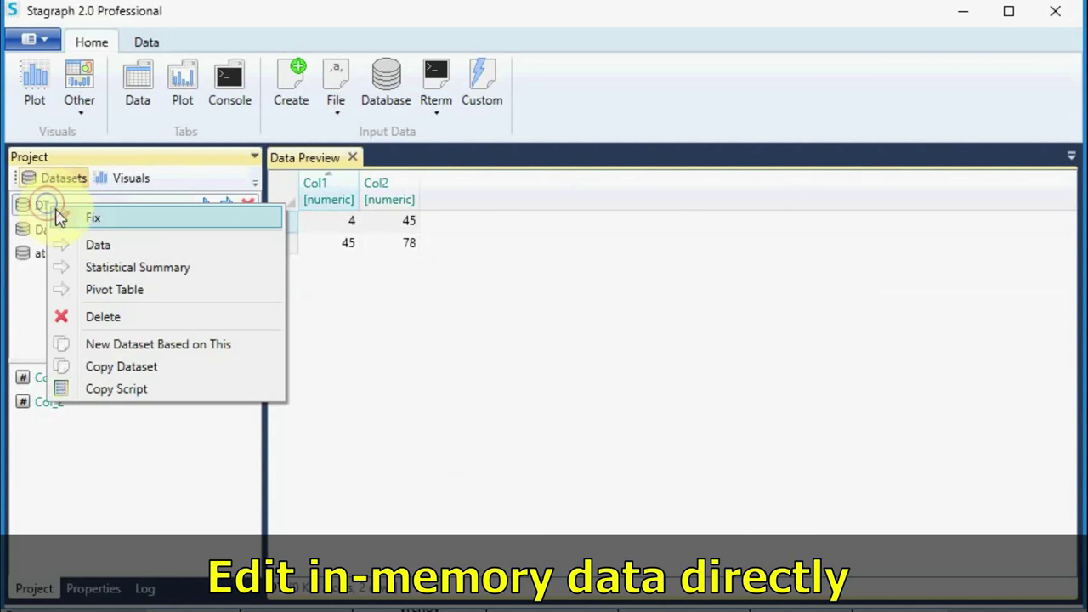
{"action": "left_click", "coordinate": [61, 225]}
Step: Set the first-row Col_2 value to 5454 and the second-row value to 78, then close the data editor
{"action": "left_click", "coordinate": [196, 208]}
{"action": "left_click", "coordinate": [251, 211]}
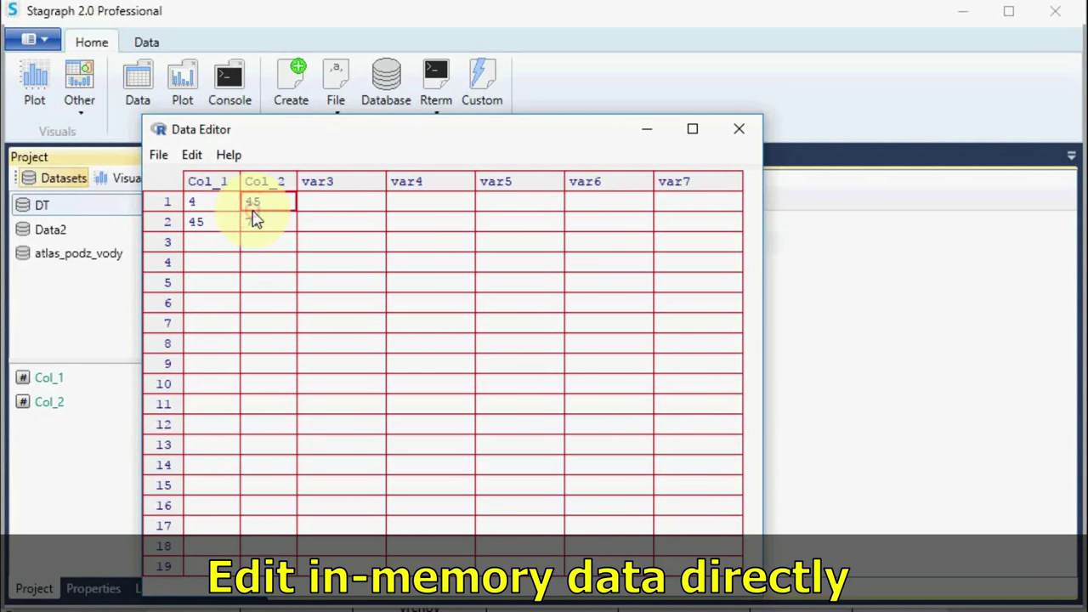
{"action": "double_click", "coordinate": [255, 212]}
{"action": "left_click", "coordinate": [255, 220]}
{"action": "type", "text": "7"}
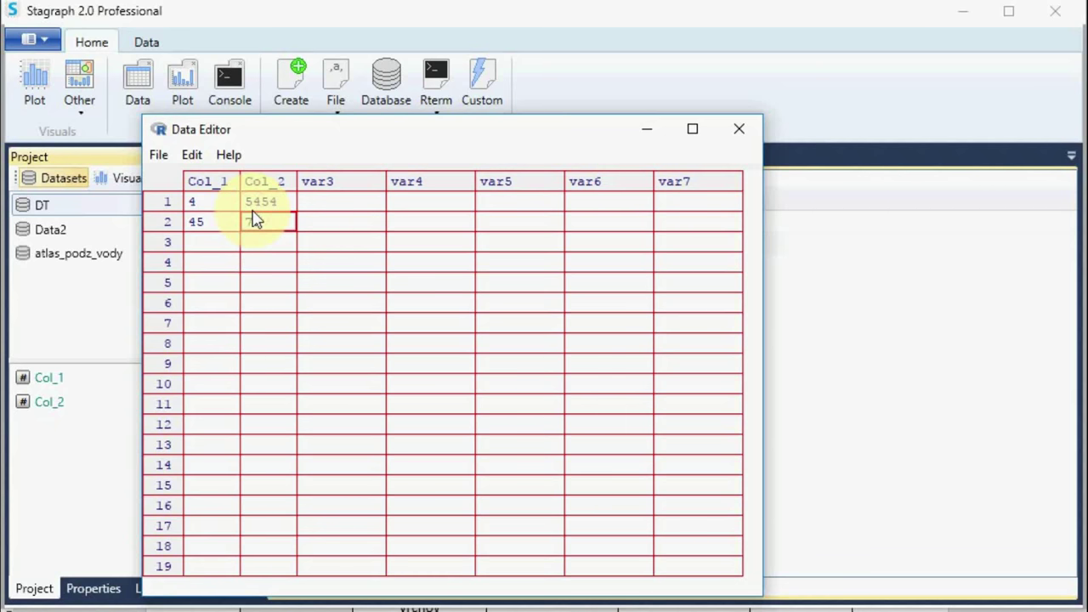
{"action": "type", "text": "8"}
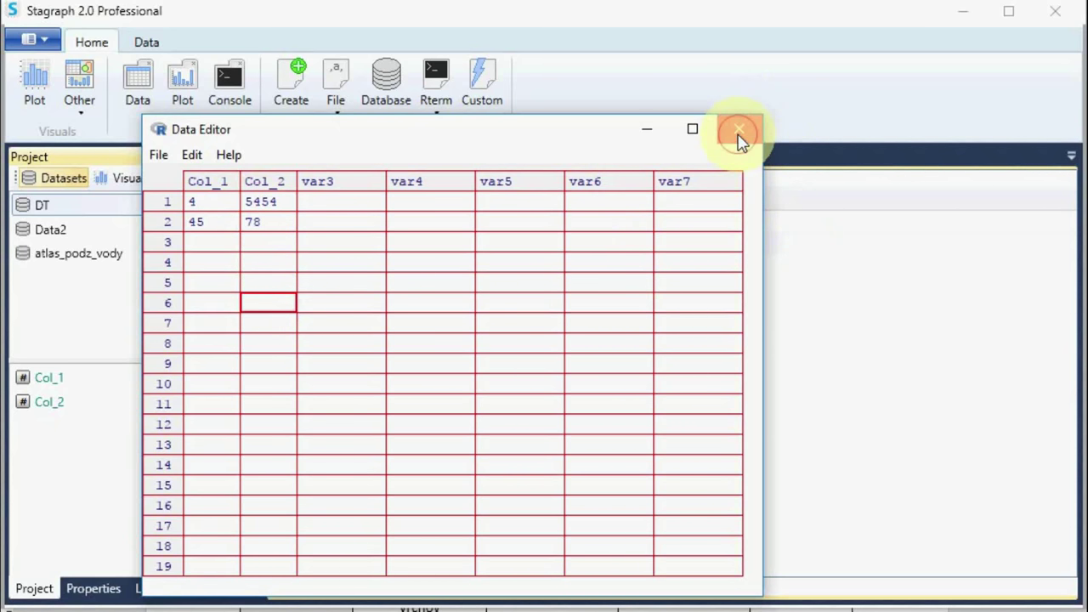
{"action": "left_click", "coordinate": [739, 131]}
Step: Show the Data2 dataset as an interactive table and look through its first page of rows
{"action": "right_click", "coordinate": [93, 230]}
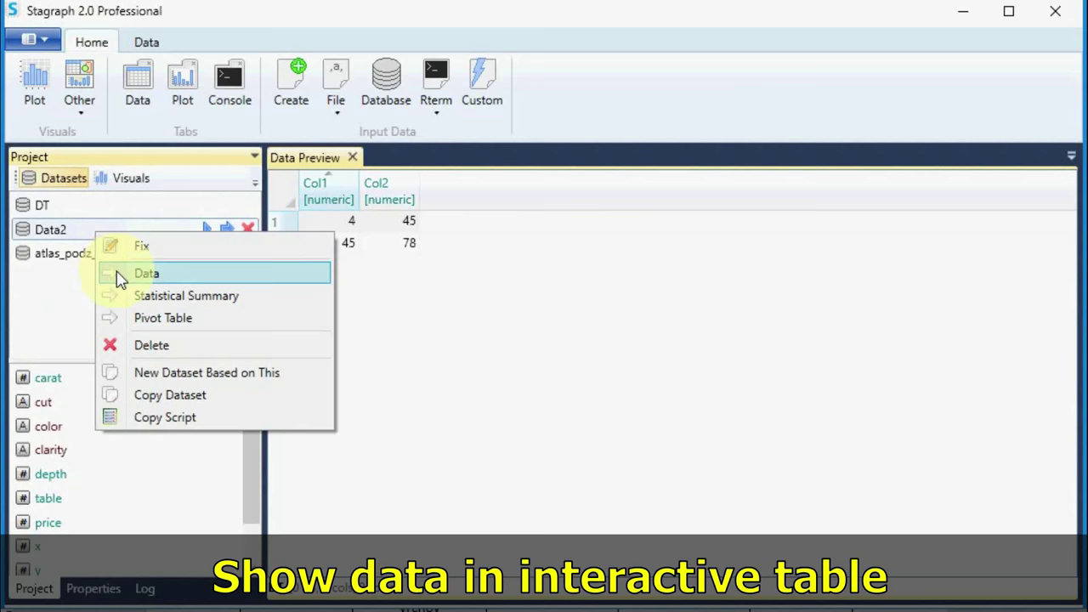
{"action": "left_click", "coordinate": [119, 276]}
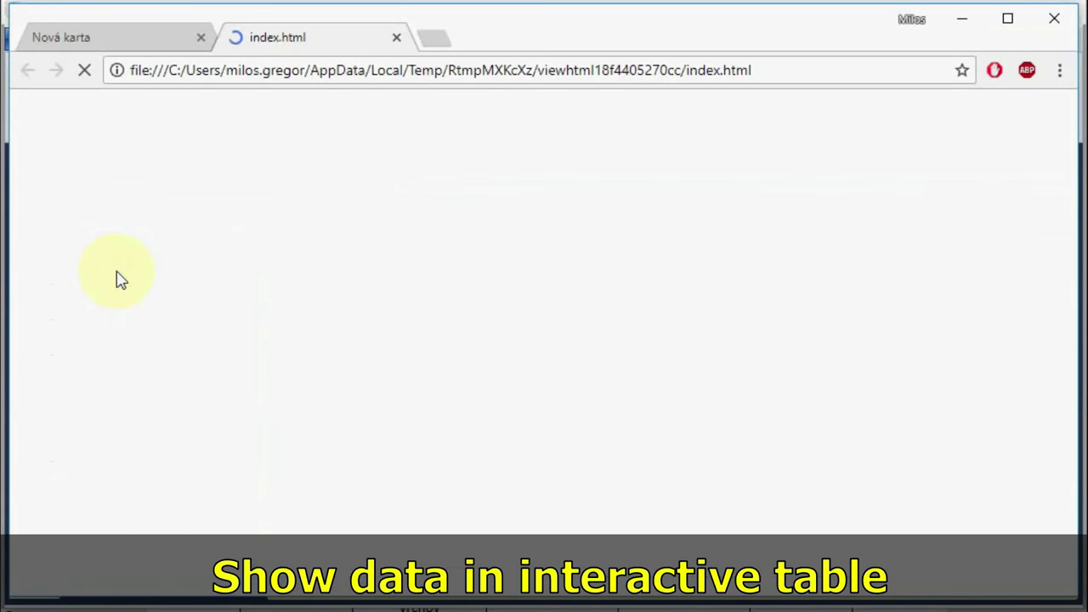
{"action": "left_click", "coordinate": [133, 302]}
{"action": "scroll", "coordinate": [124, 303], "scroll_direction": "down", "scroll_amount": 3}
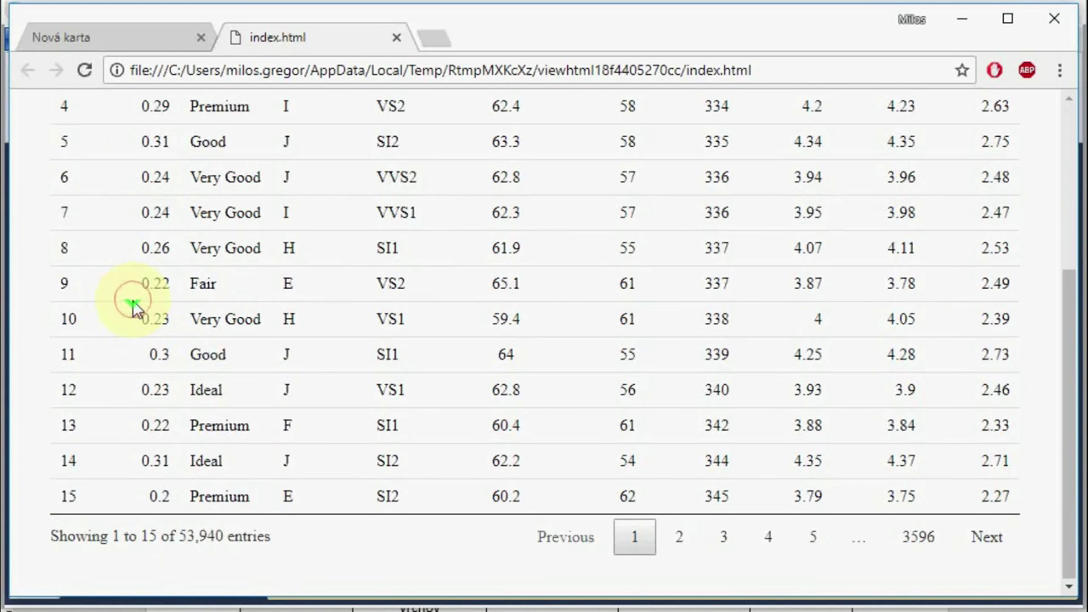
{"action": "scroll", "coordinate": [124, 303], "scroll_direction": "up", "scroll_amount": 3}
{"action": "left_click", "coordinate": [130, 302]}
Step: Hide the cut, color and clarity columns, review the remaining ones, and close the interactive table
{"action": "left_click", "coordinate": [100, 151]}
{"action": "left_click", "coordinate": [122, 250]}
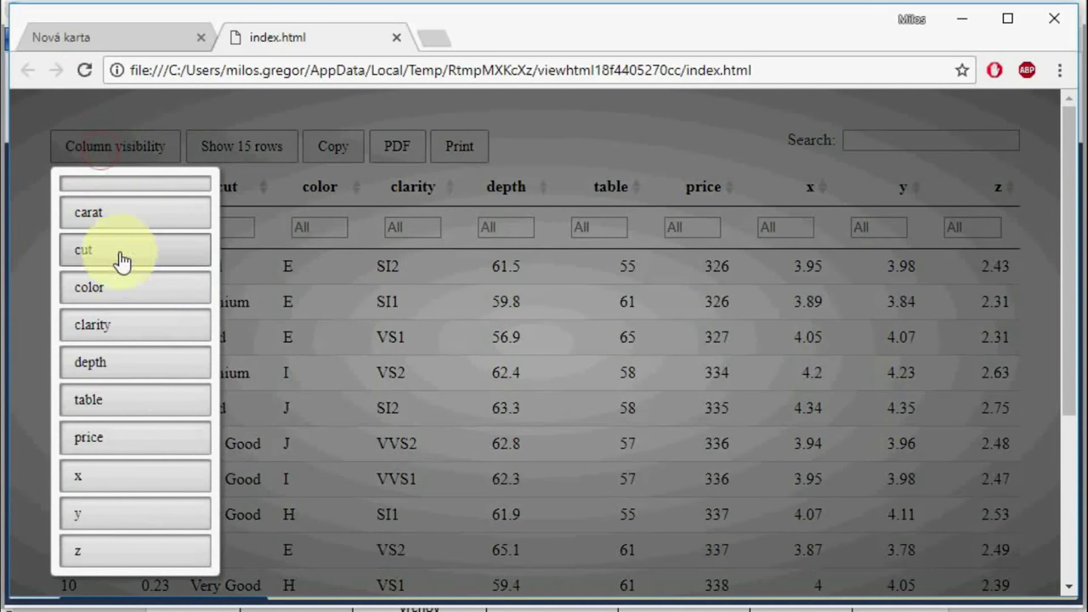
{"action": "left_click", "coordinate": [136, 339]}
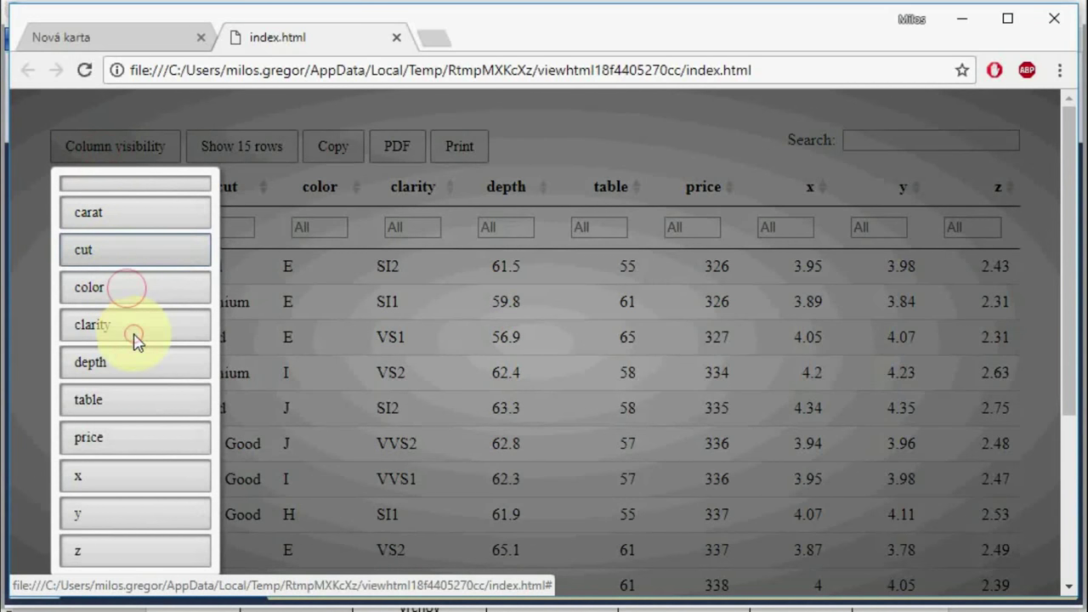
{"action": "left_click", "coordinate": [273, 313]}
{"action": "scroll", "coordinate": [259, 404], "scroll_direction": "down", "scroll_amount": 3}
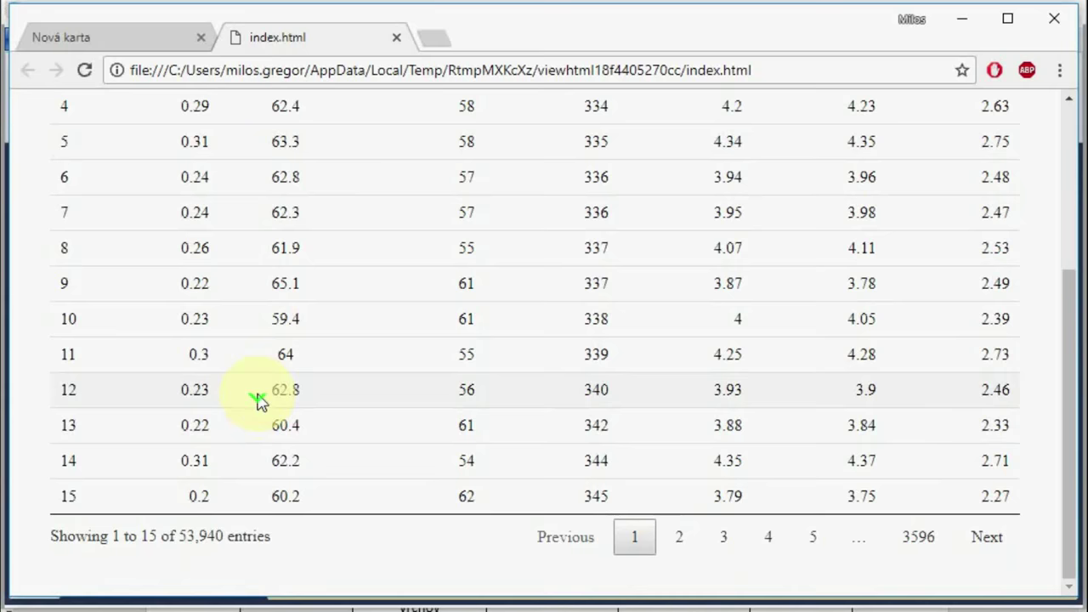
{"action": "scroll", "coordinate": [257, 393], "scroll_direction": "up", "scroll_amount": 3}
{"action": "left_click", "coordinate": [396, 39]}
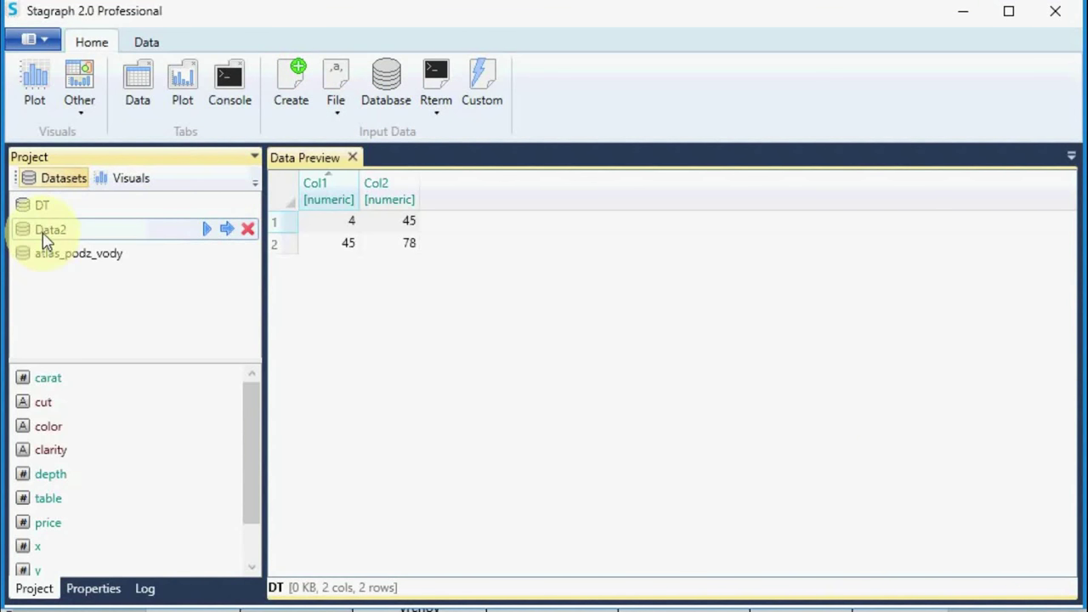
Step: Display the statistical summary of the Data2 dataset and look over its rows
{"action": "right_click", "coordinate": [44, 238]}
{"action": "left_click", "coordinate": [80, 303]}
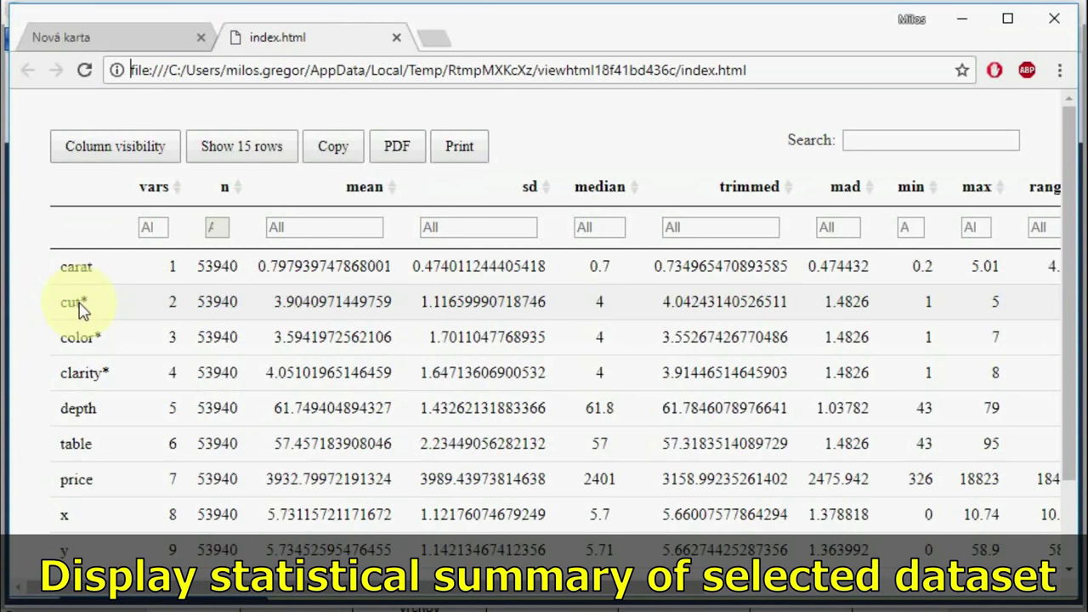
{"action": "scroll", "coordinate": [226, 360], "scroll_direction": "down", "scroll_amount": 2}
{"action": "scroll", "coordinate": [231, 360], "scroll_direction": "up", "scroll_amount": 2}
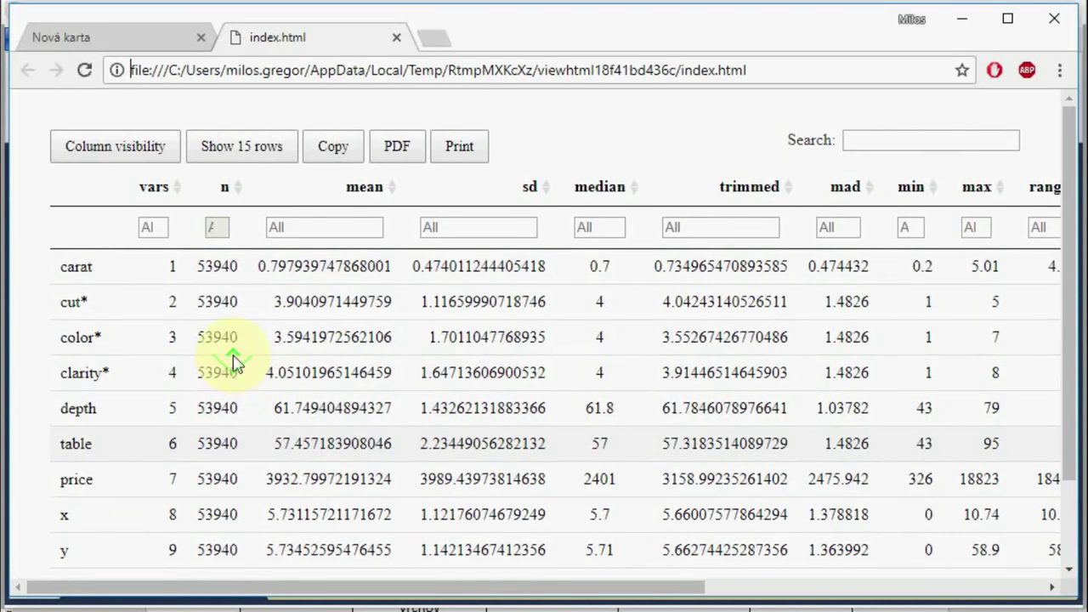
Step: Hide the mean, sd, median, trimmed and mad columns of the statistical summary and check the reduced table
{"action": "left_click", "coordinate": [142, 150]}
{"action": "left_click", "coordinate": [119, 295]}
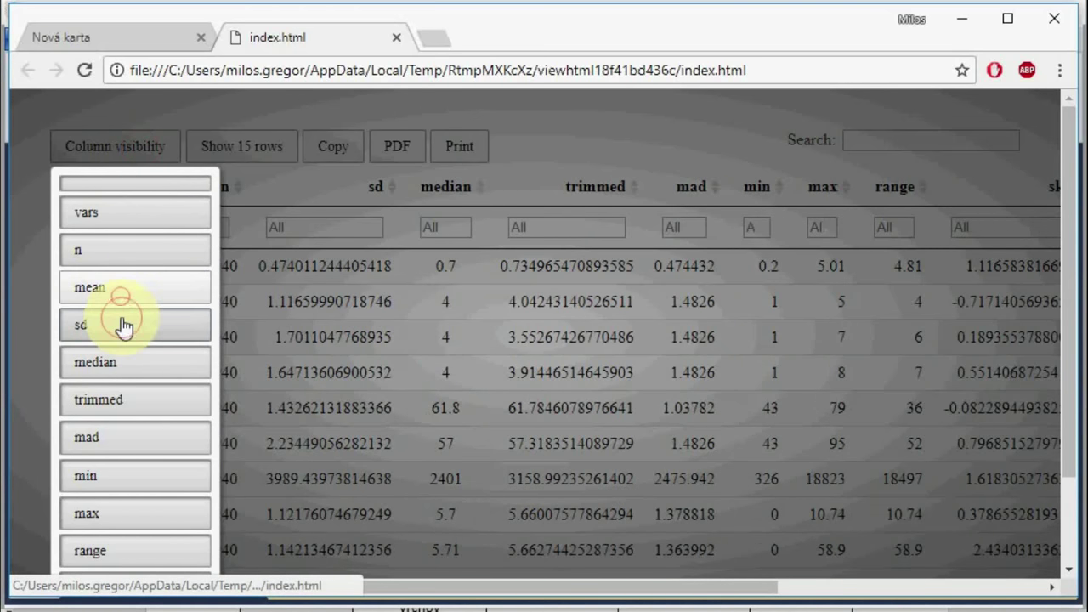
{"action": "left_click", "coordinate": [123, 325]}
{"action": "left_click", "coordinate": [122, 360]}
{"action": "left_click", "coordinate": [126, 399]}
{"action": "left_click", "coordinate": [119, 438]}
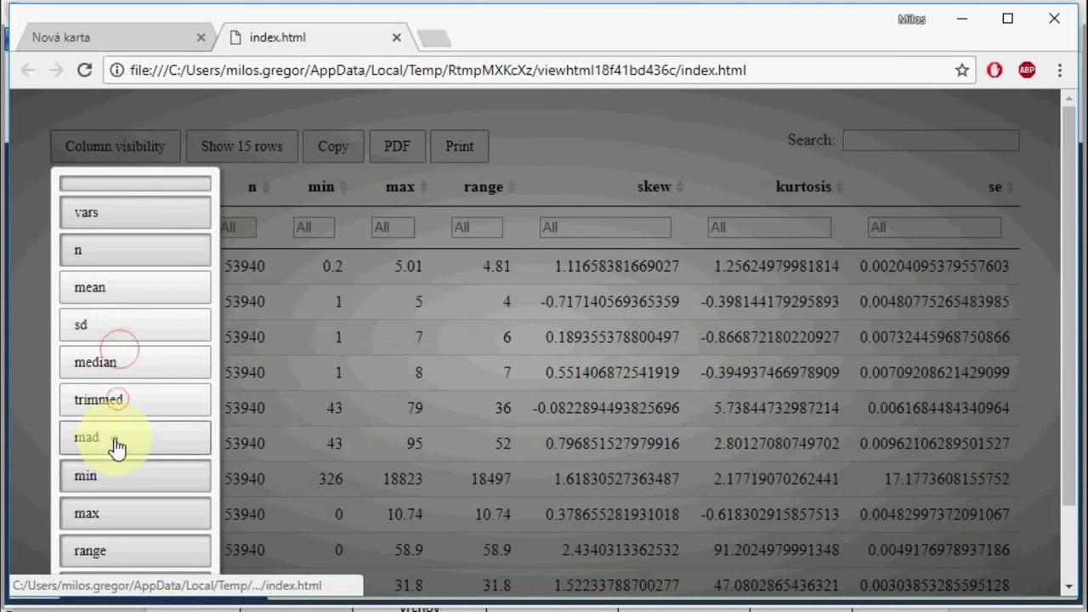
{"action": "left_click", "coordinate": [414, 442]}
{"action": "scroll", "coordinate": [241, 386], "scroll_direction": "down", "scroll_amount": 2}
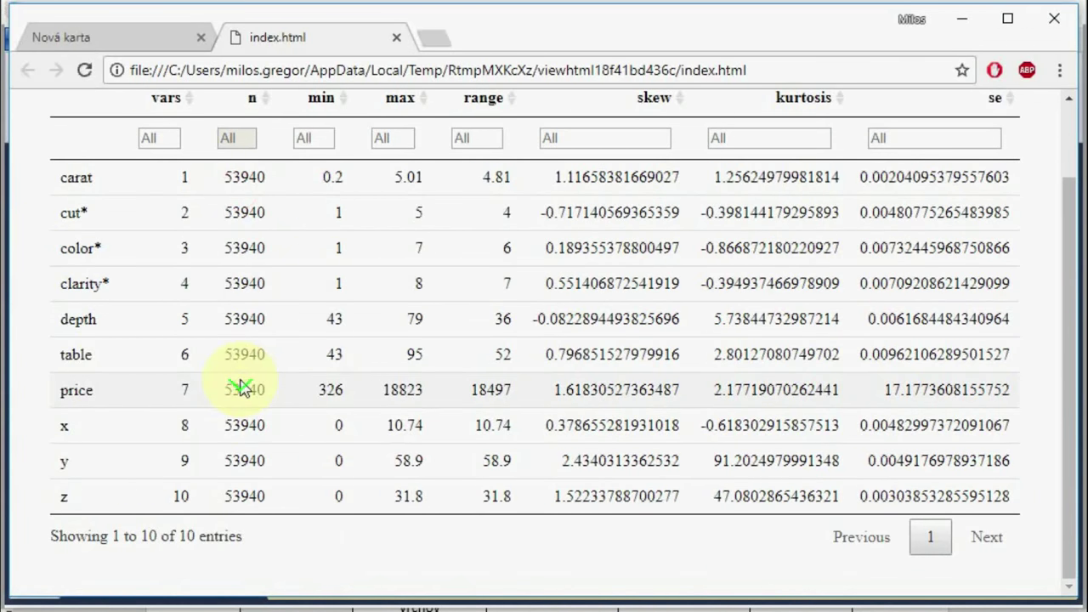
{"action": "scroll", "coordinate": [240, 387], "scroll_direction": "up", "scroll_amount": 2}
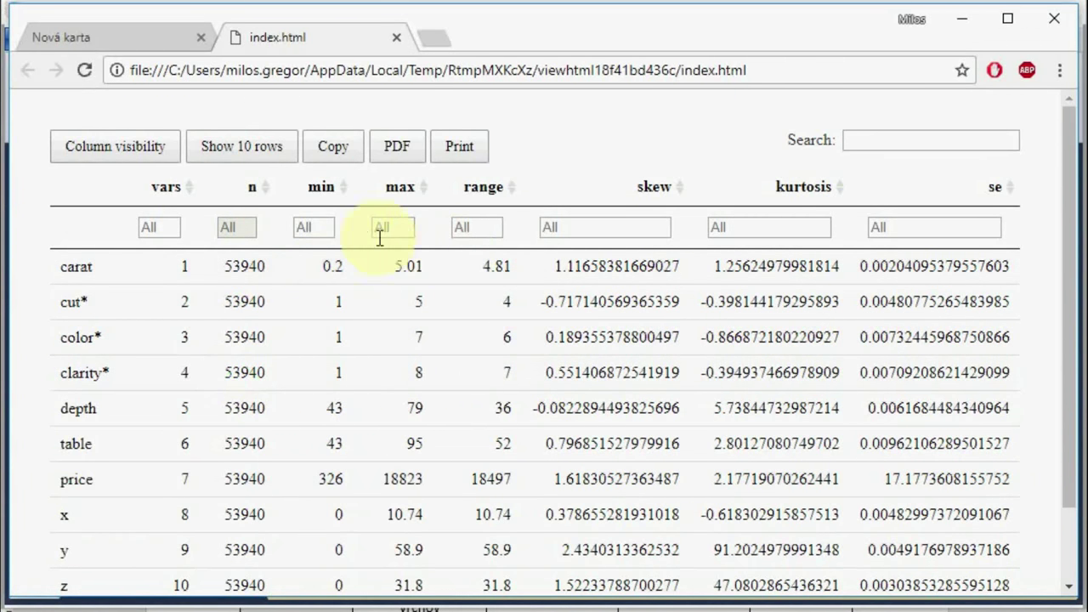
Step: Sort the summary table in descending order by min, by skew and finally by se
{"action": "left_click", "coordinate": [340, 189]}
{"action": "left_click", "coordinate": [340, 190]}
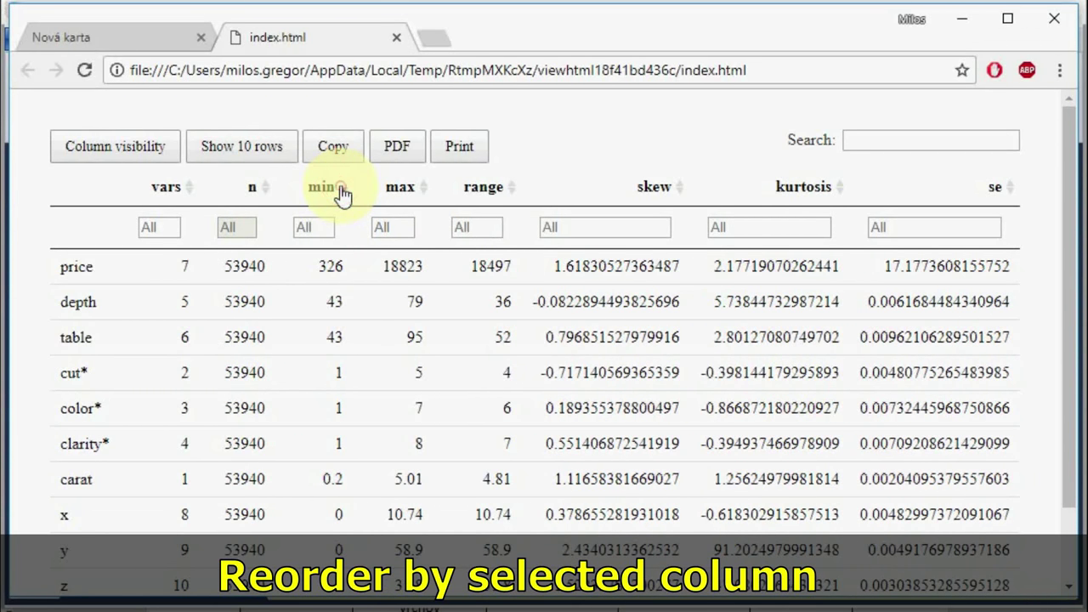
{"action": "left_click", "coordinate": [648, 192]}
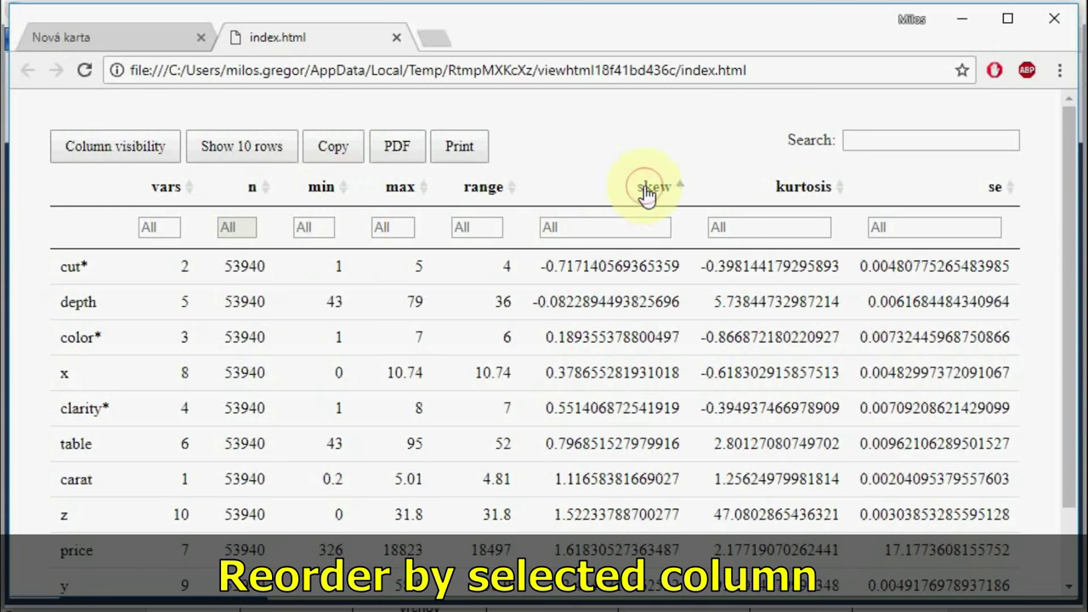
{"action": "left_click", "coordinate": [648, 191]}
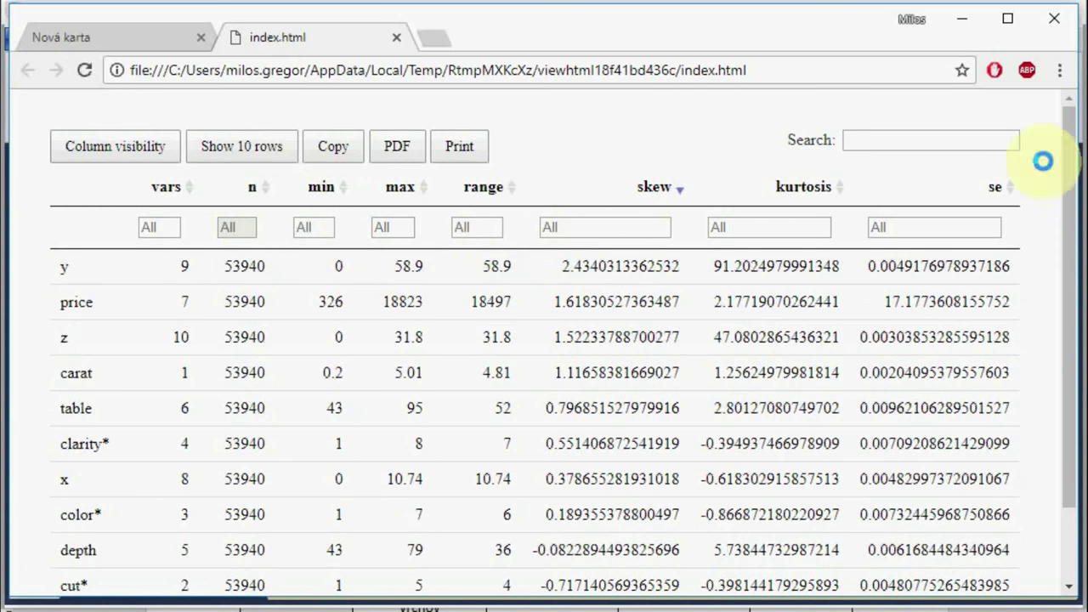
{"action": "left_click", "coordinate": [993, 187]}
{"action": "left_click", "coordinate": [995, 190]}
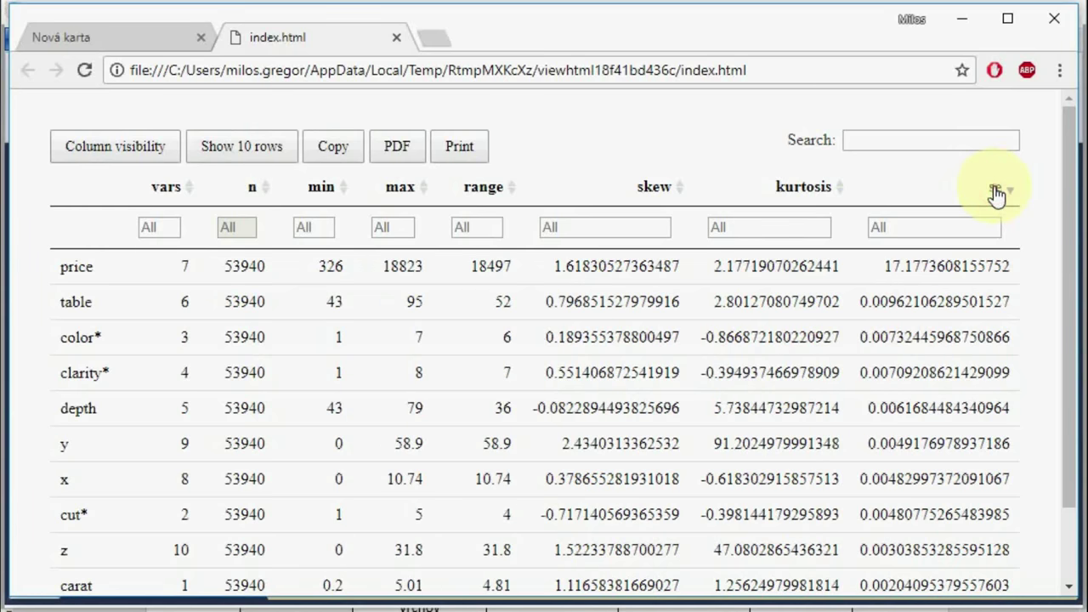
Step: Filter the skew column to values from about 0.03 up to a reduced maximum that excludes the y row
{"action": "left_click", "coordinate": [593, 228]}
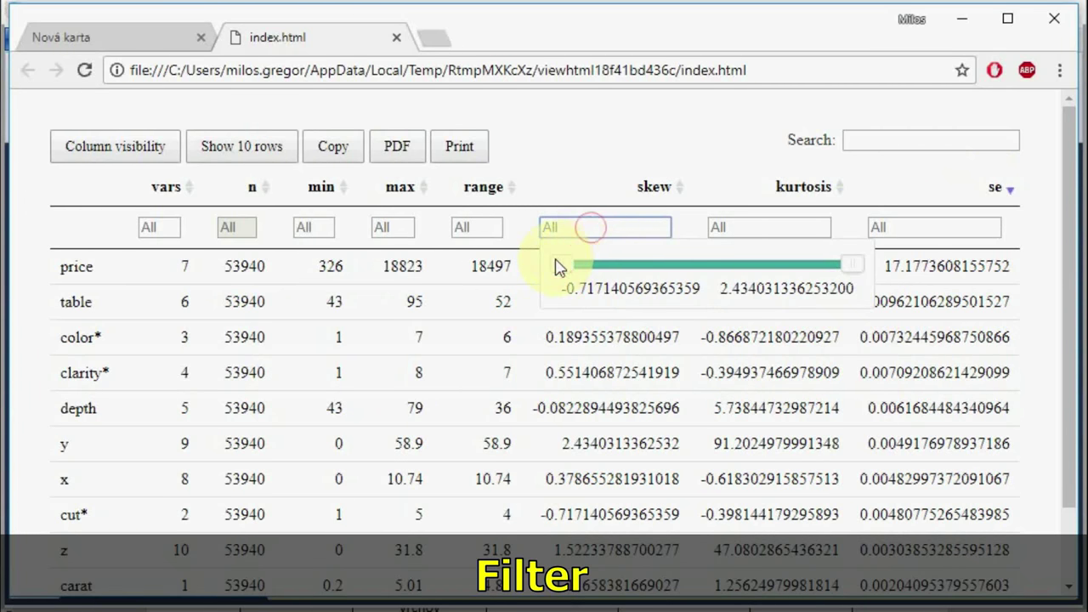
{"action": "left_click_drag", "start_coordinate": [558, 267], "coordinate": [627, 270]}
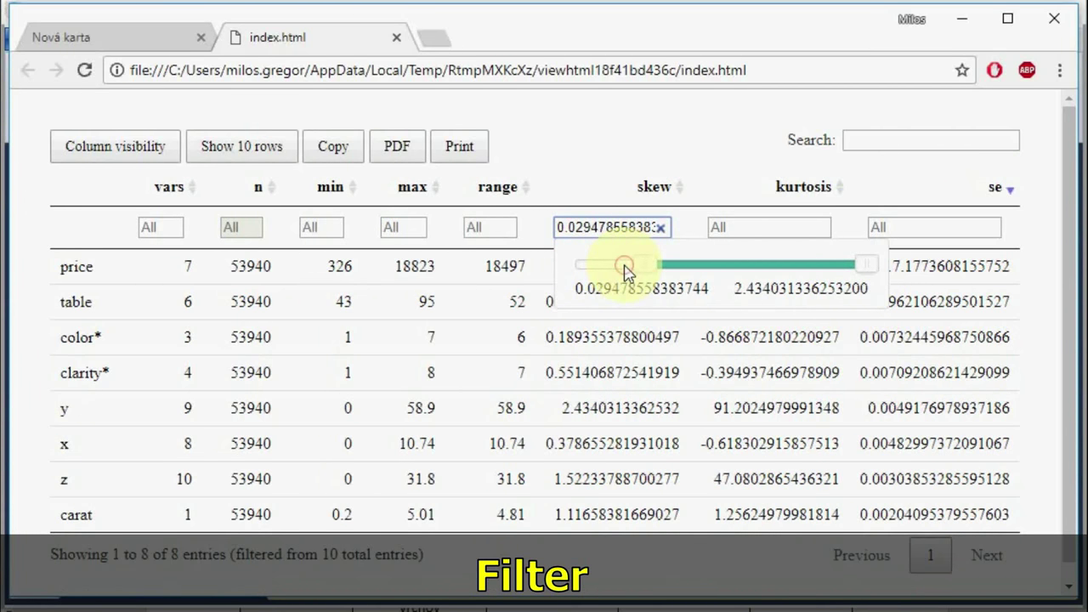
{"action": "left_click_drag", "start_coordinate": [871, 271], "coordinate": [809, 267]}
{"action": "left_click", "coordinate": [684, 364]}
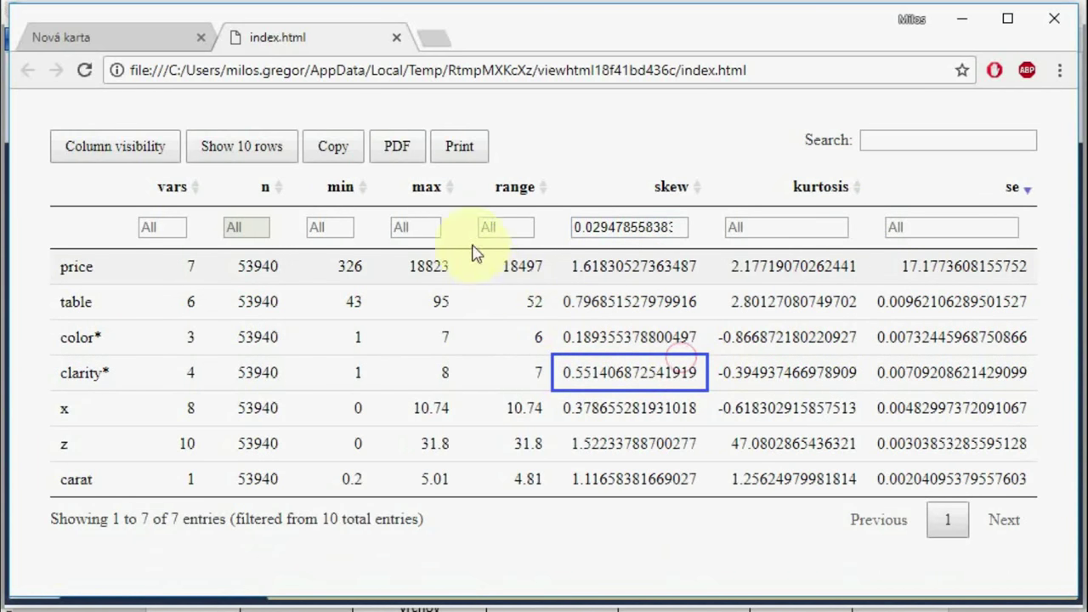
Step: Filter the vars column to the range 1 to 6
{"action": "left_click", "coordinate": [169, 227]}
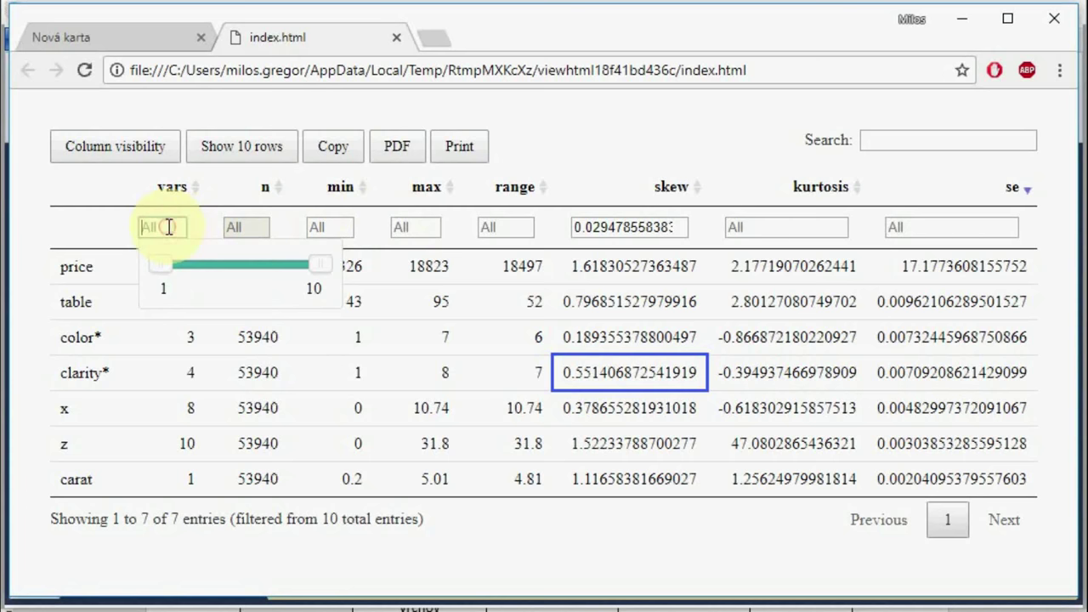
{"action": "left_click_drag", "start_coordinate": [313, 271], "coordinate": [257, 270]}
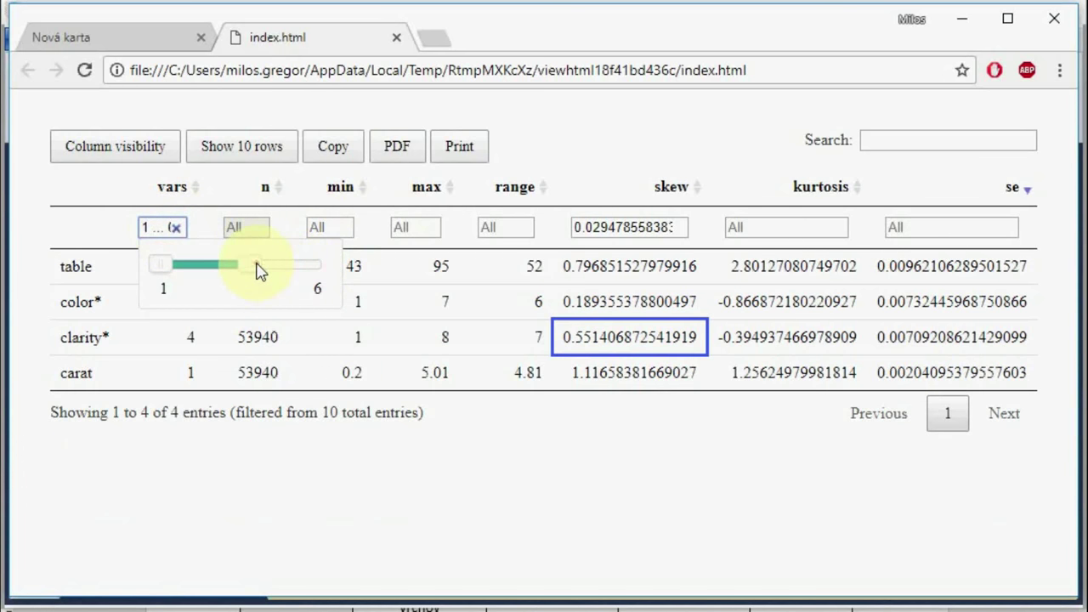
{"action": "left_click", "coordinate": [336, 338]}
{"action": "left_click", "coordinate": [464, 516]}
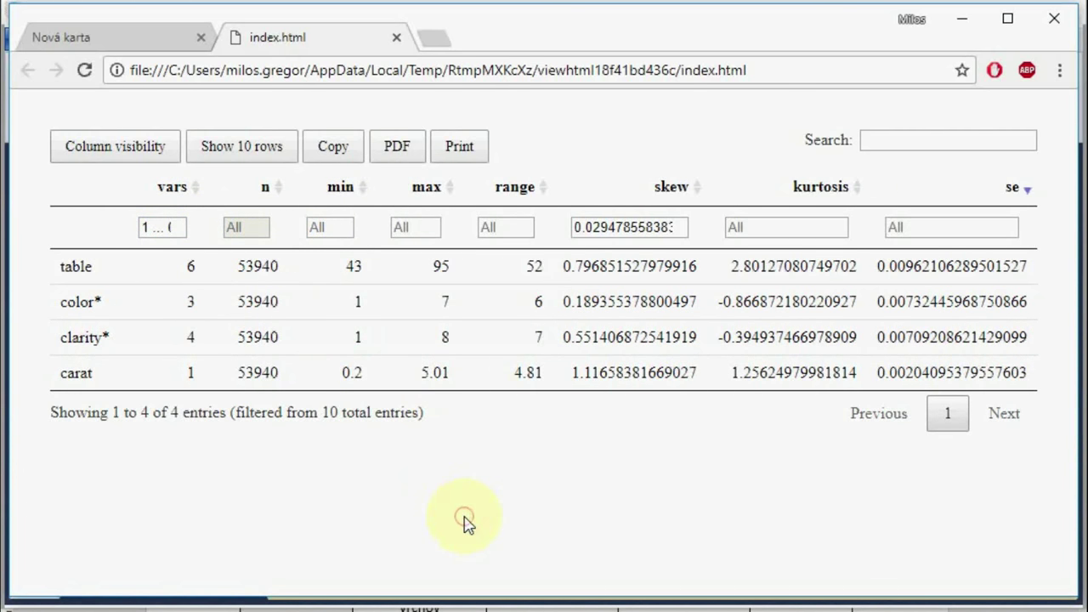
Step: Clear the skew and vars filters so the summary covers all variables again
{"action": "left_click", "coordinate": [621, 221]}
{"action": "left_click", "coordinate": [679, 228]}
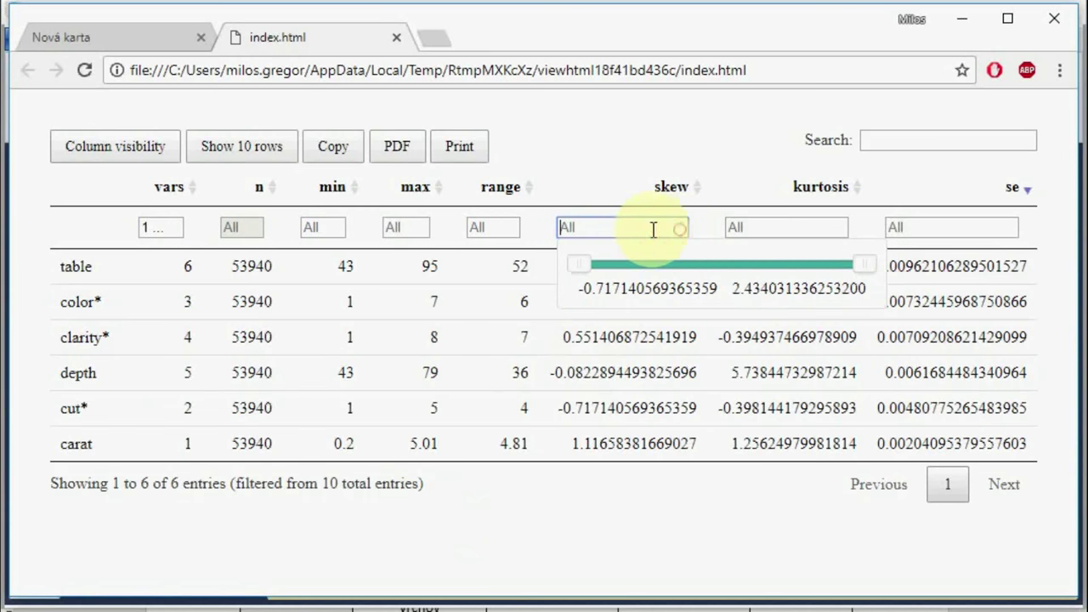
{"action": "left_click", "coordinate": [162, 227]}
{"action": "left_click", "coordinate": [170, 227]}
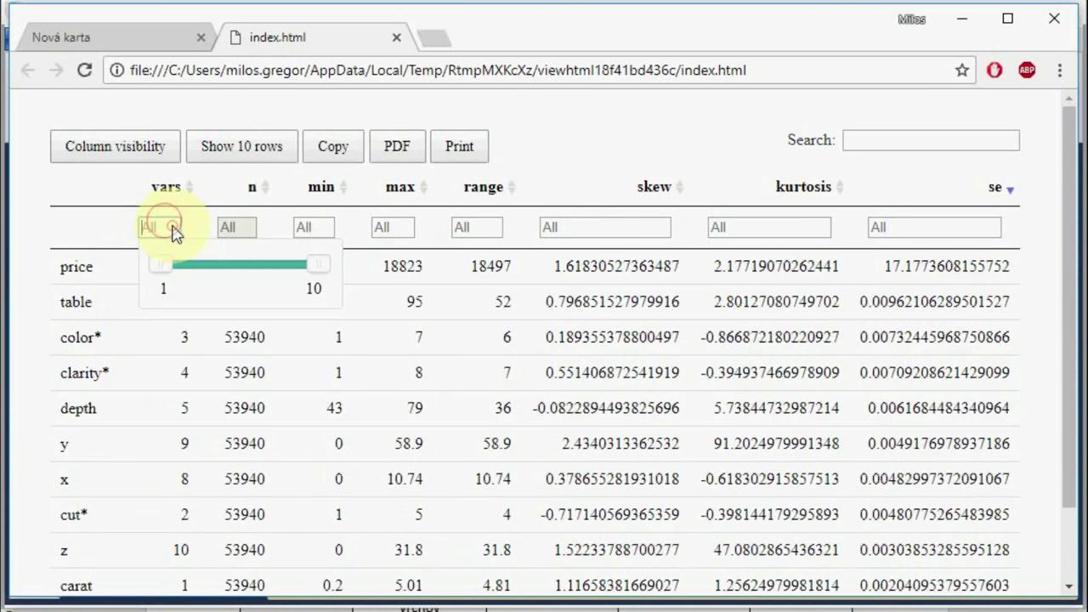
{"action": "left_click", "coordinate": [308, 480]}
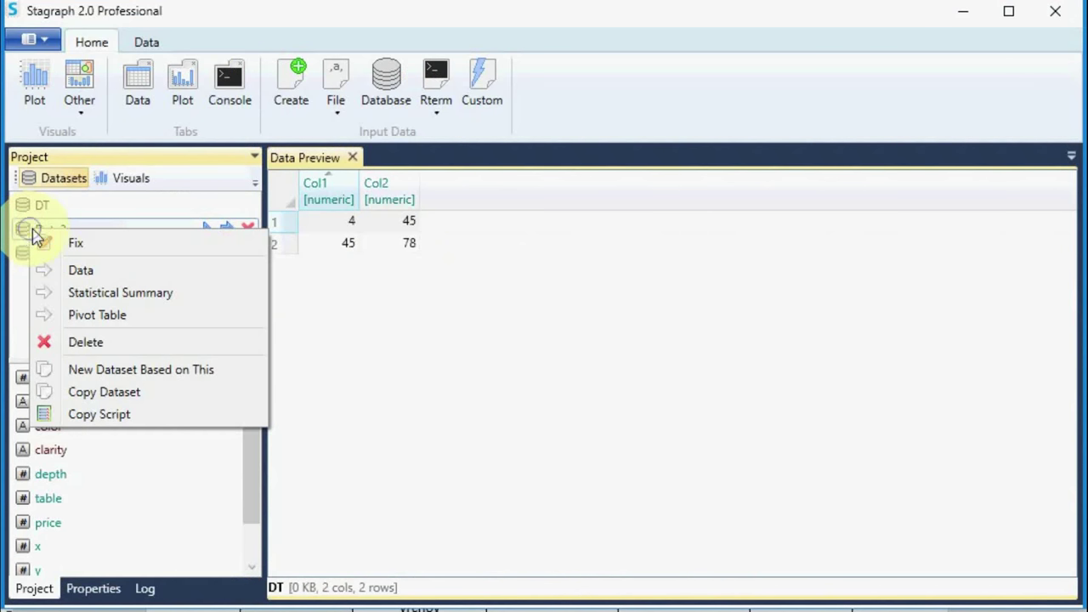
Step: Open a pivot table of the Data2 dataset with color as rows and clarity as columns
{"action": "left_click", "coordinate": [94, 315]}
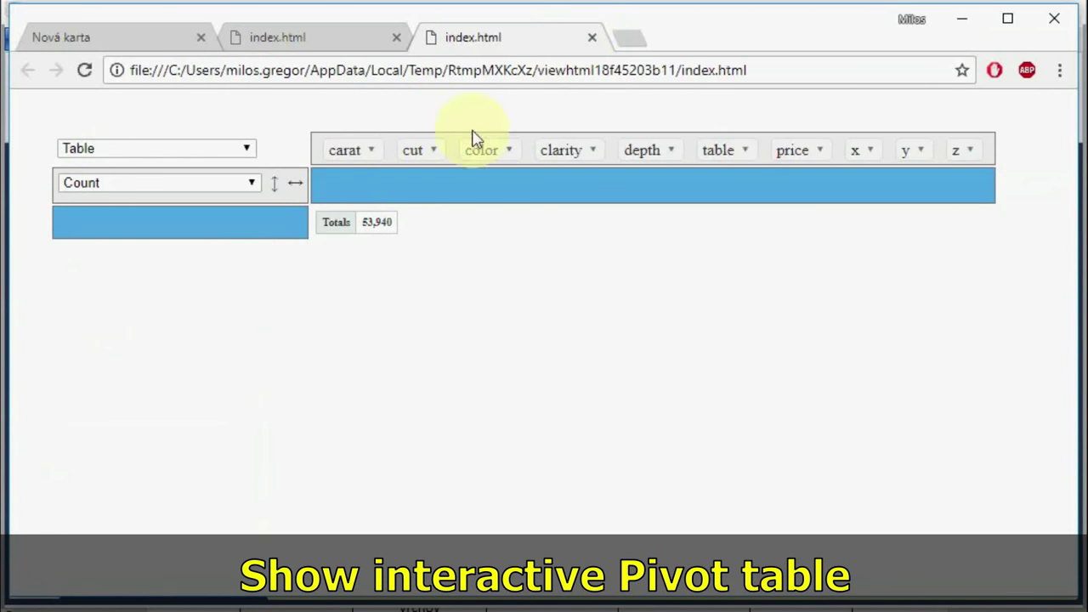
{"action": "left_click_drag", "start_coordinate": [481, 150], "coordinate": [445, 187]}
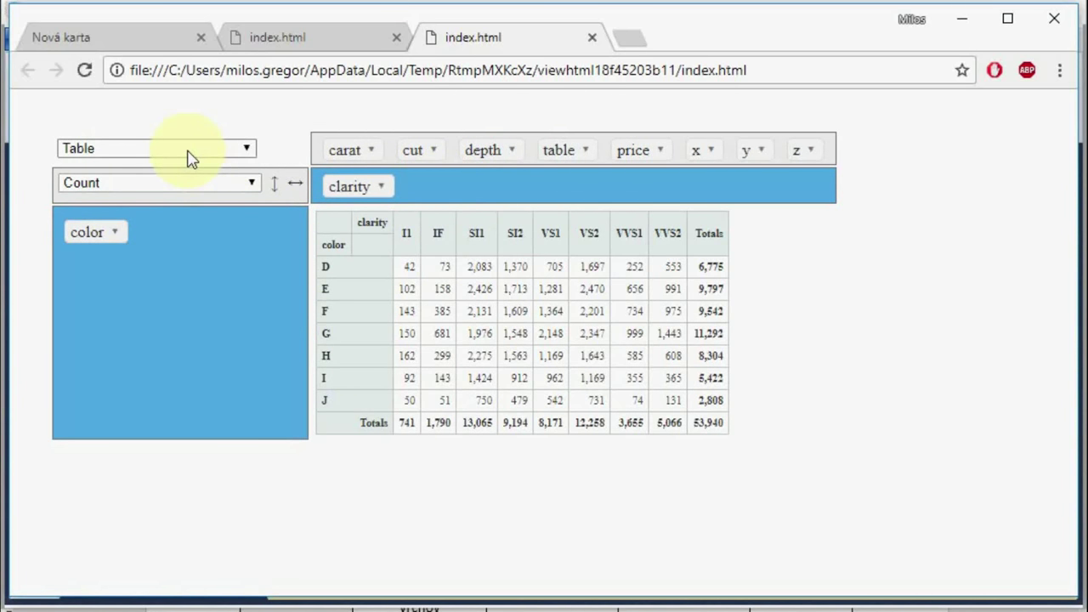
Step: Aggregate the pivot table by the sum of price and display it as a heatmap
{"action": "left_click", "coordinate": [243, 182]}
{"action": "left_click", "coordinate": [122, 250]}
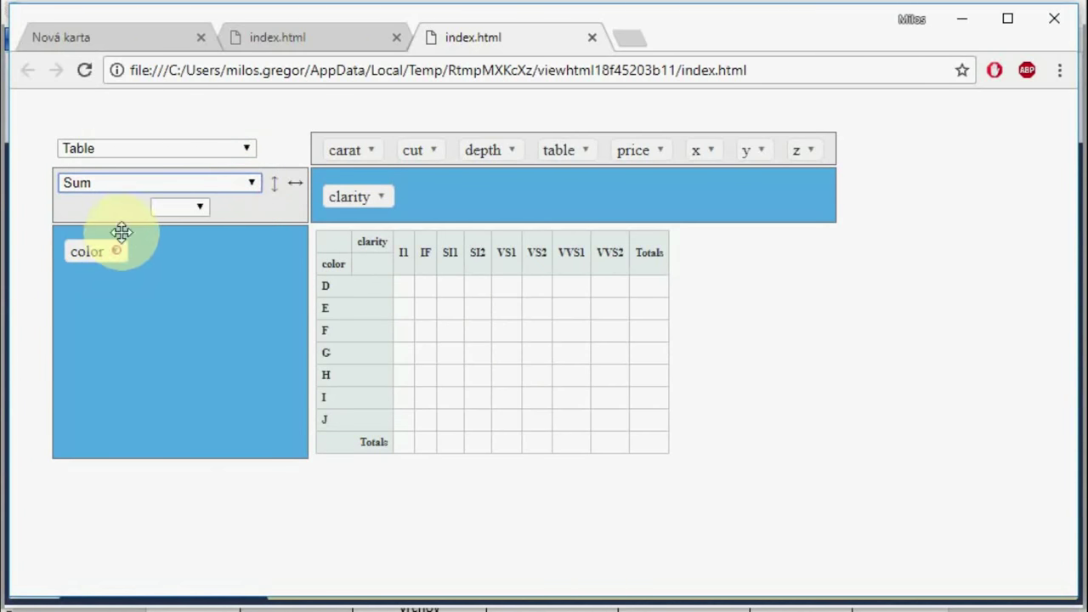
{"action": "left_click", "coordinate": [167, 214]}
{"action": "left_click", "coordinate": [170, 339]}
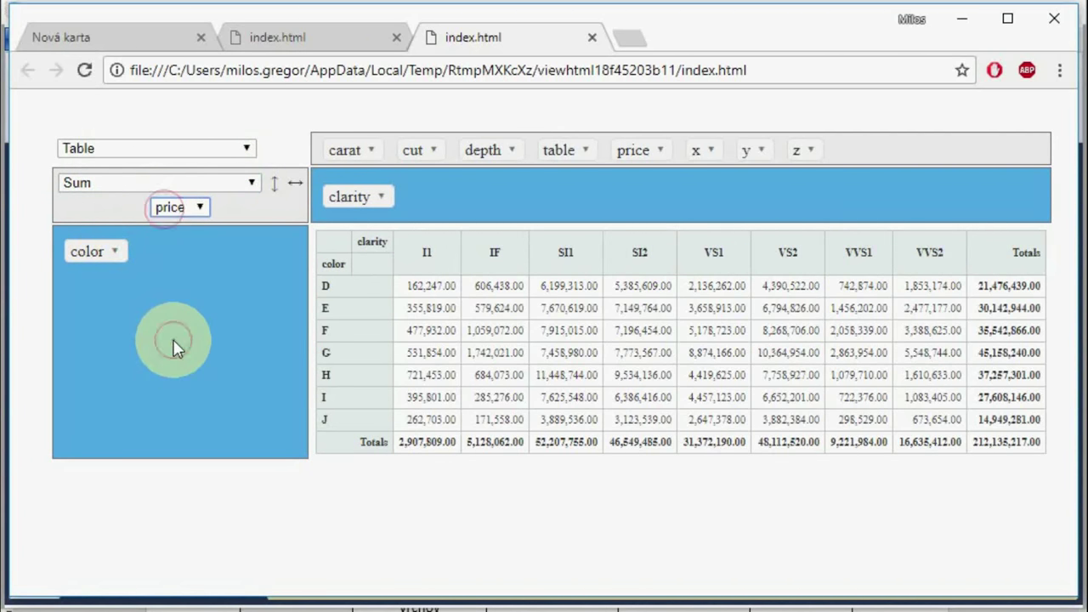
{"action": "left_click", "coordinate": [189, 148]}
{"action": "left_click", "coordinate": [179, 204]}
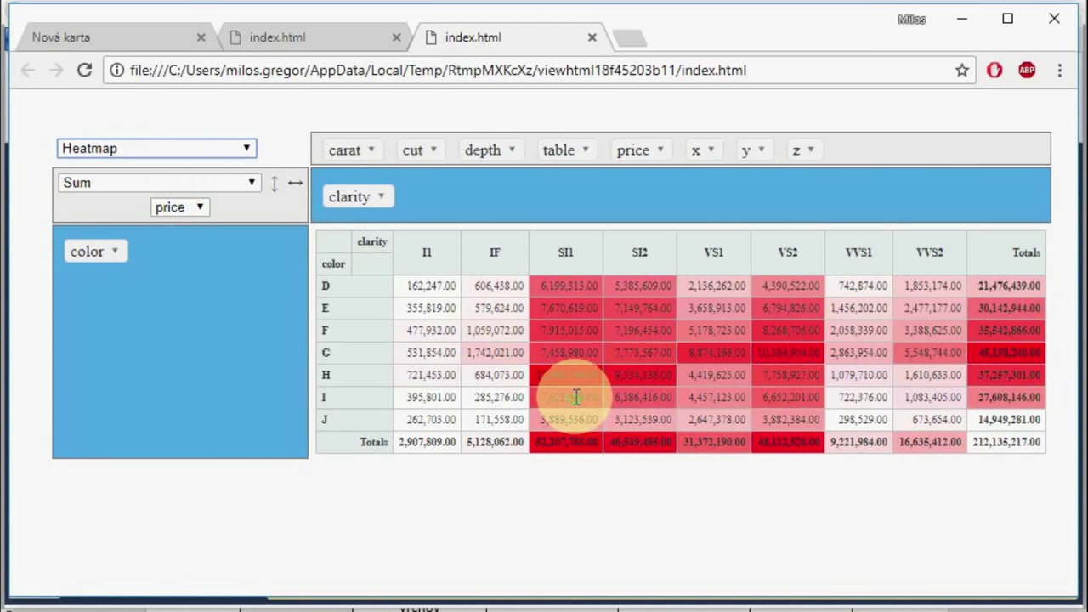
Step: Display the pivot table of summed price by clarity and color as a bar chart
{"action": "left_click", "coordinate": [104, 147]}
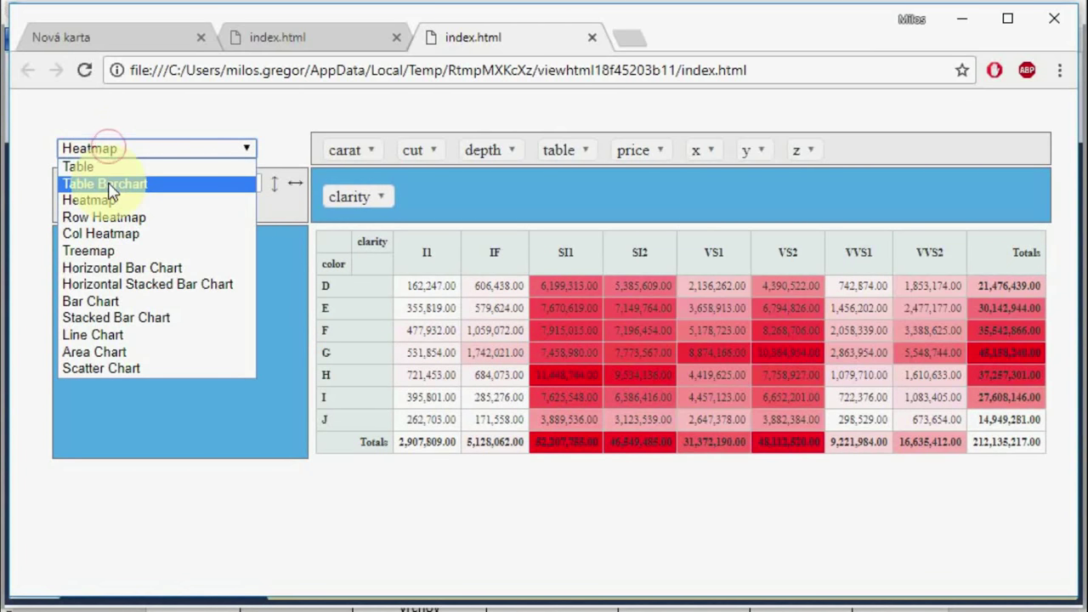
{"action": "left_click", "coordinate": [127, 302]}
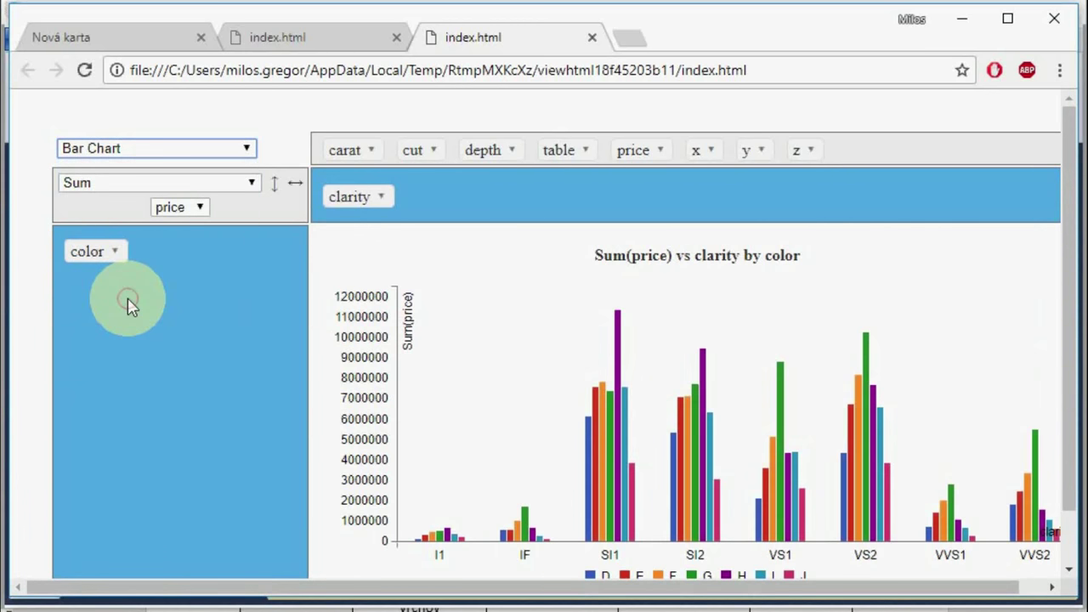
{"action": "scroll", "coordinate": [481, 436], "scroll_direction": "down", "scroll_amount": 1}
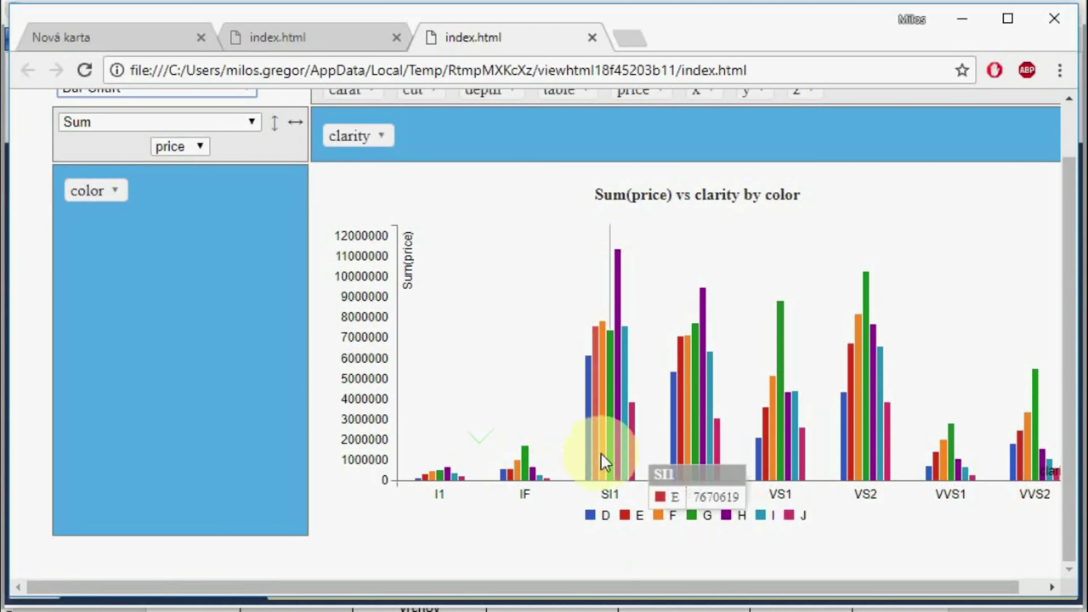
Step: Hide the D, E, F and H color series in the bar chart
{"action": "left_click", "coordinate": [599, 516]}
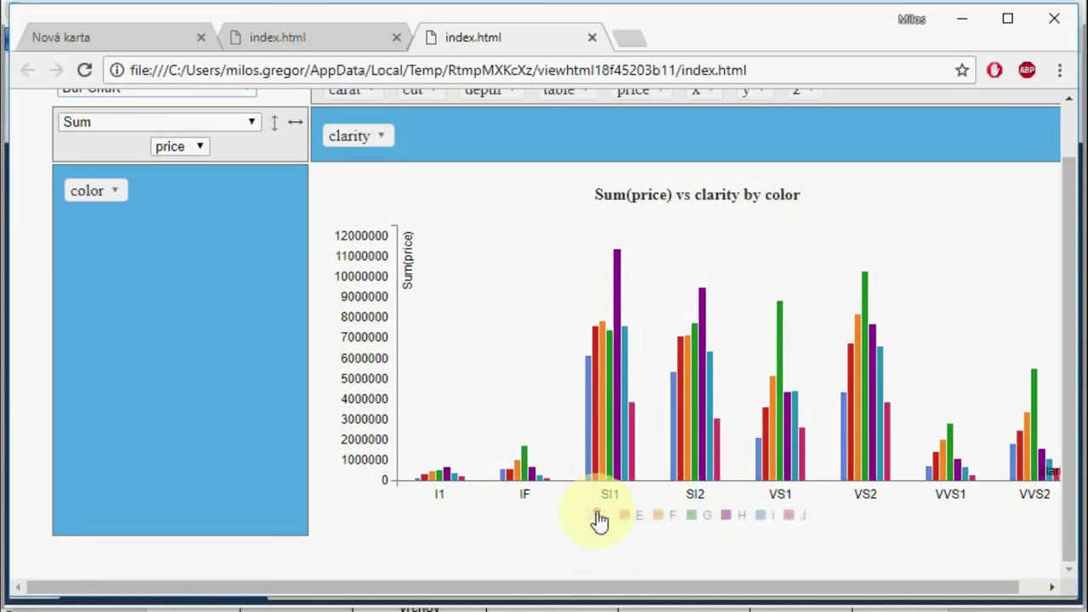
{"action": "left_click", "coordinate": [628, 517]}
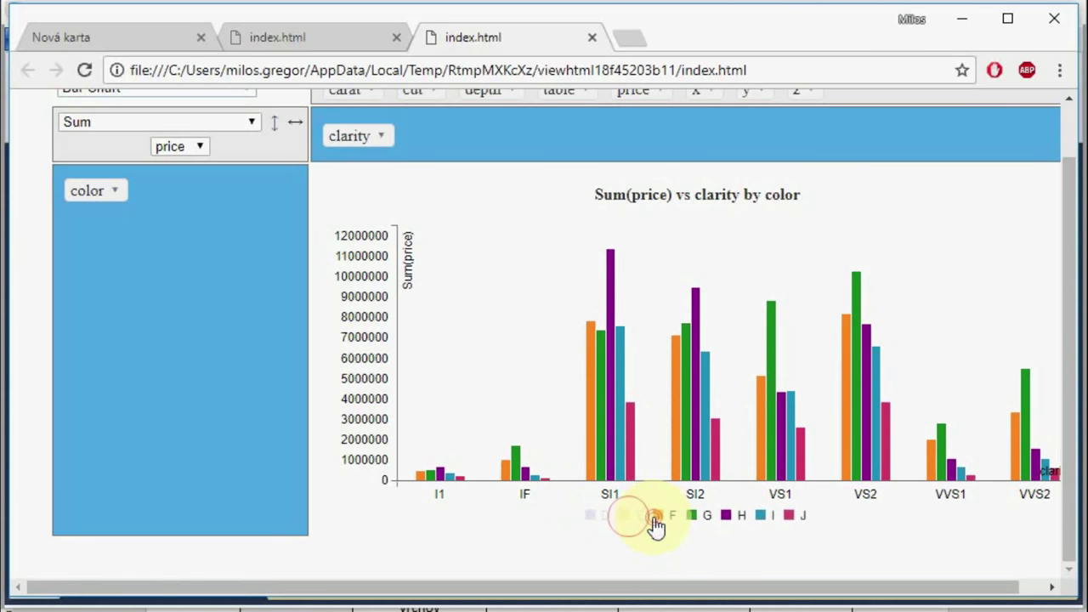
{"action": "left_click", "coordinate": [682, 516]}
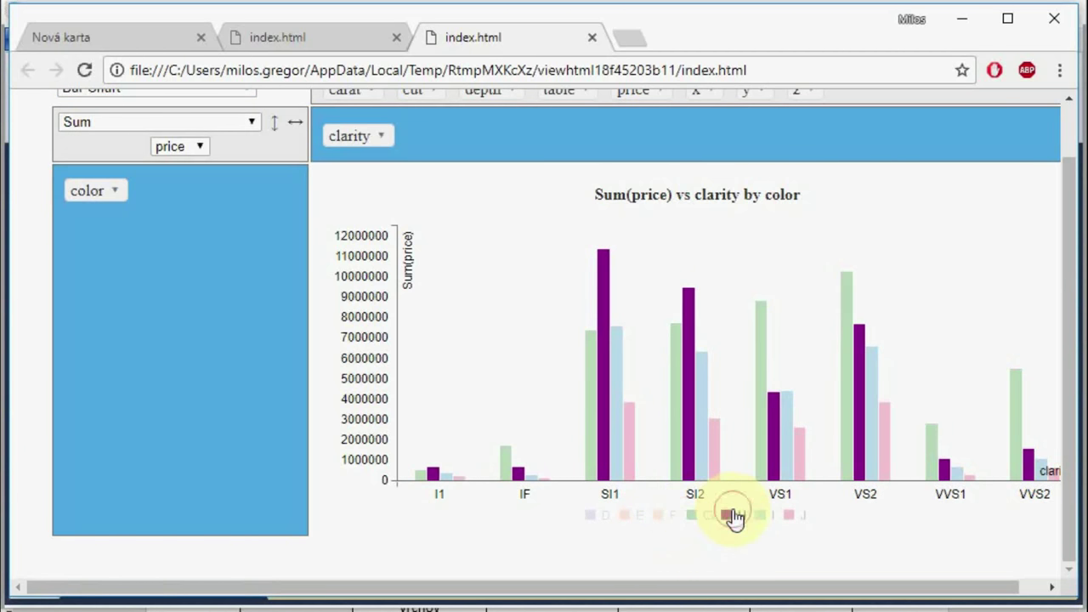
{"action": "left_click", "coordinate": [732, 516]}
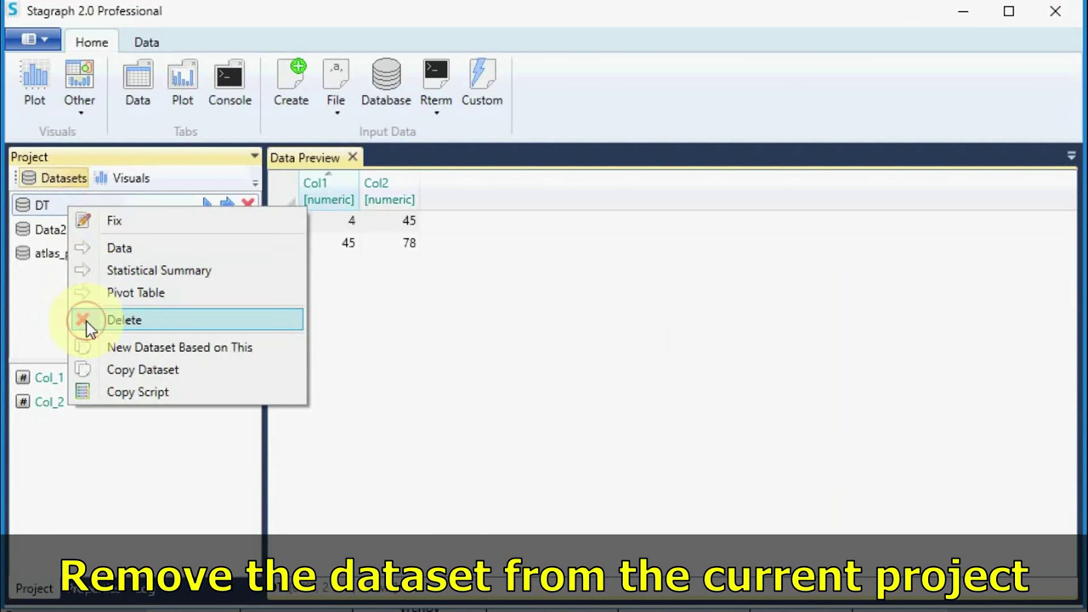
Step: Delete the DT dataset from the project
{"action": "left_click", "coordinate": [88, 318]}
{"action": "left_click", "coordinate": [594, 458]}
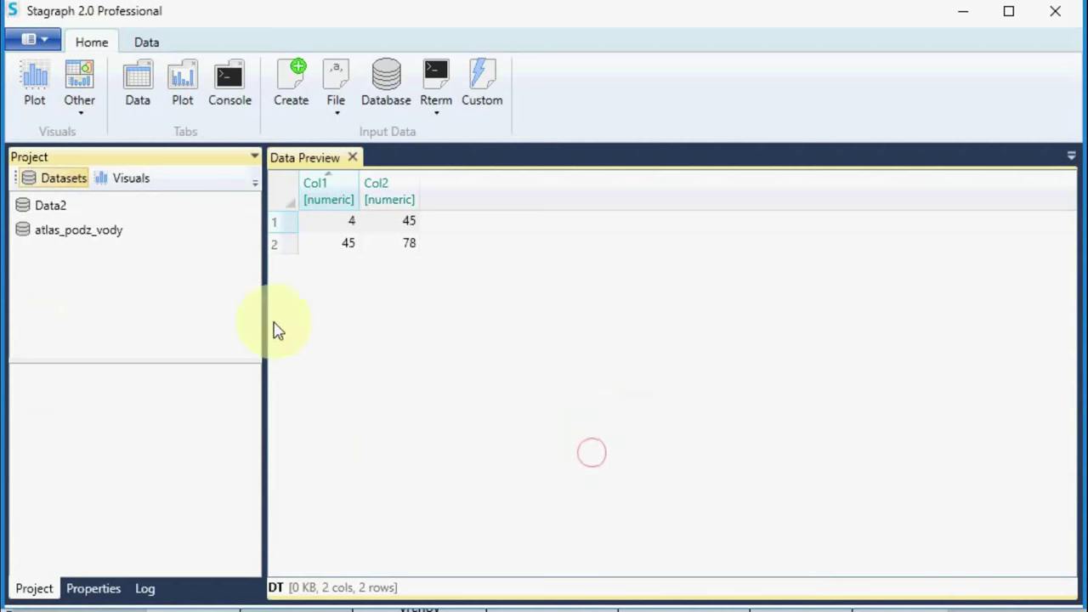
Step: Create a new dataset based on Data2 and name it Copy_of_Data_2
{"action": "left_click", "coordinate": [49, 208]}
{"action": "right_click", "coordinate": [44, 207]}
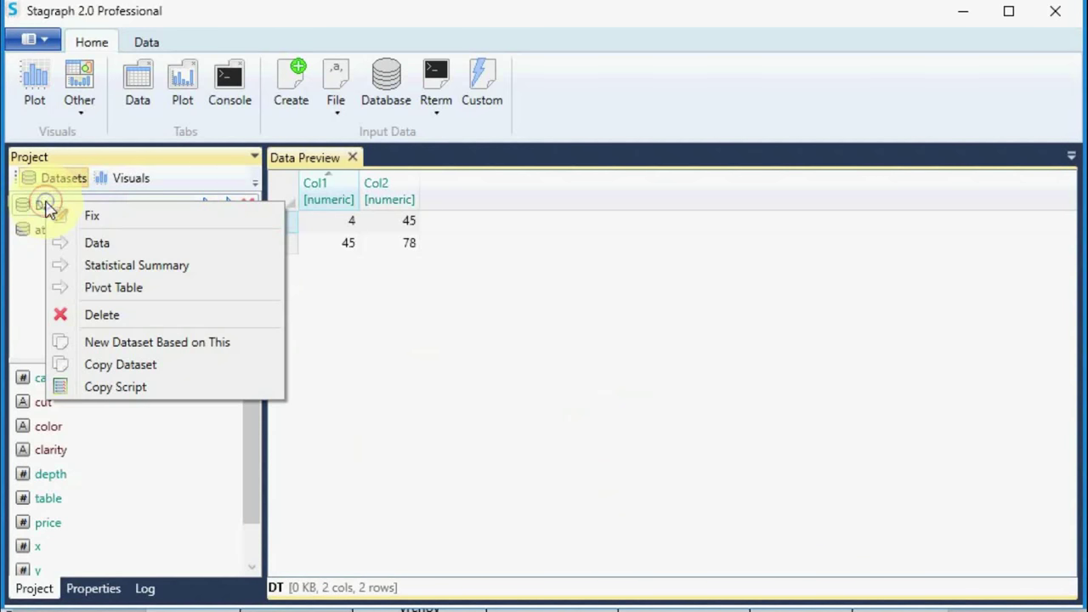
{"action": "left_click", "coordinate": [136, 342]}
{"action": "left_click", "coordinate": [488, 380]}
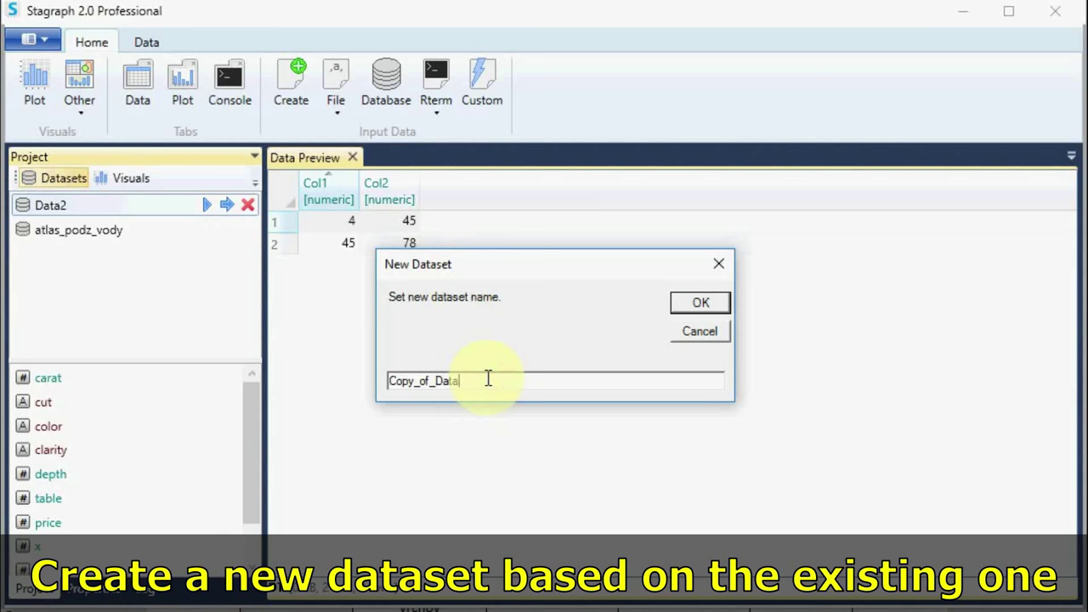
{"action": "left_click", "coordinate": [721, 304]}
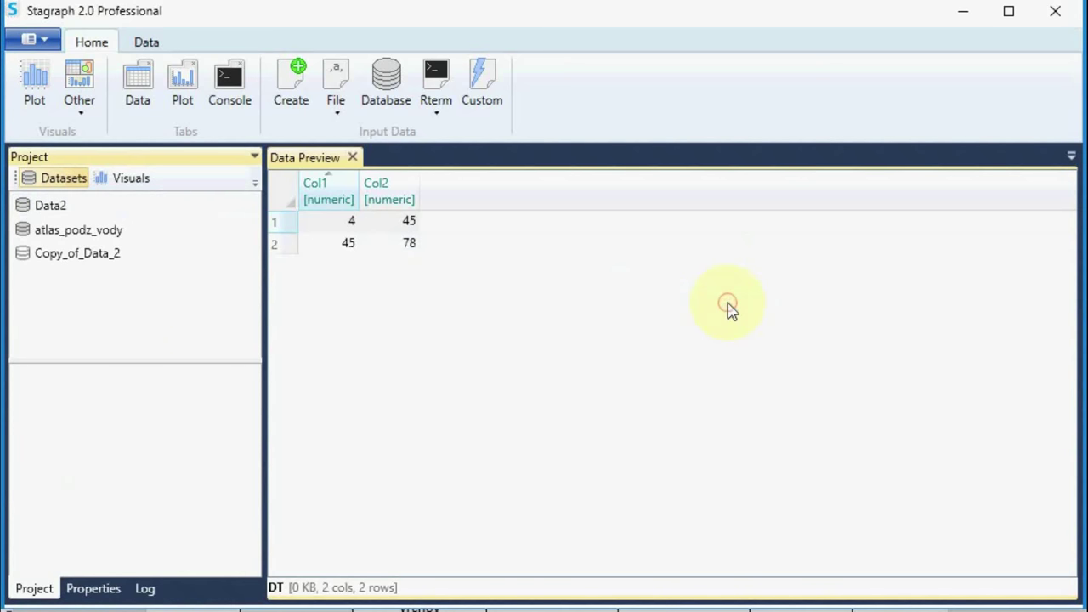
Step: Duplicate the Data2 dataset and copy its R script, Data2<-diamonds, into the R console
{"action": "left_click", "coordinate": [73, 210]}
{"action": "right_click", "coordinate": [75, 213]}
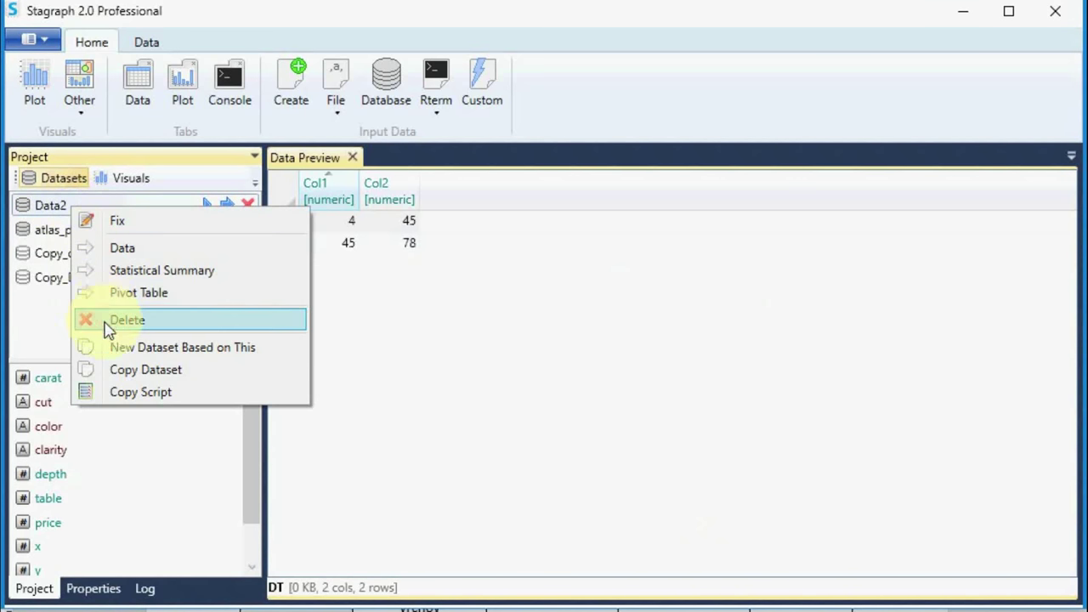
{"action": "left_click", "coordinate": [128, 392]}
{"action": "left_click", "coordinate": [228, 85]}
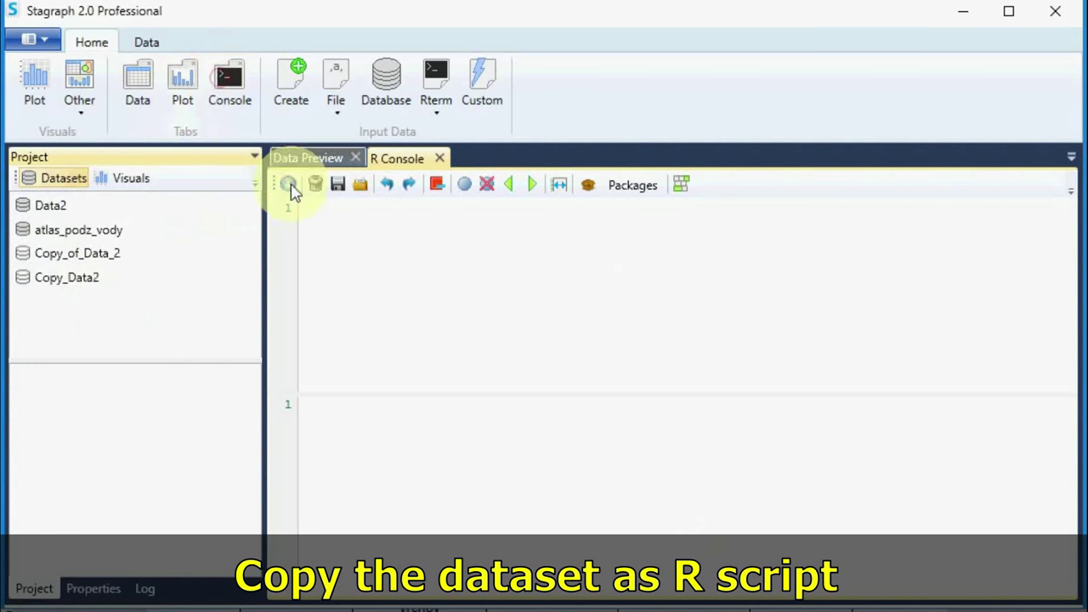
{"action": "left_click", "coordinate": [308, 216]}
{"action": "type", "text": "Data2<-diamonds"}
Step: Show the summary and the structure of Data2's cut variable in the R console
{"action": "left_click", "coordinate": [83, 212]}
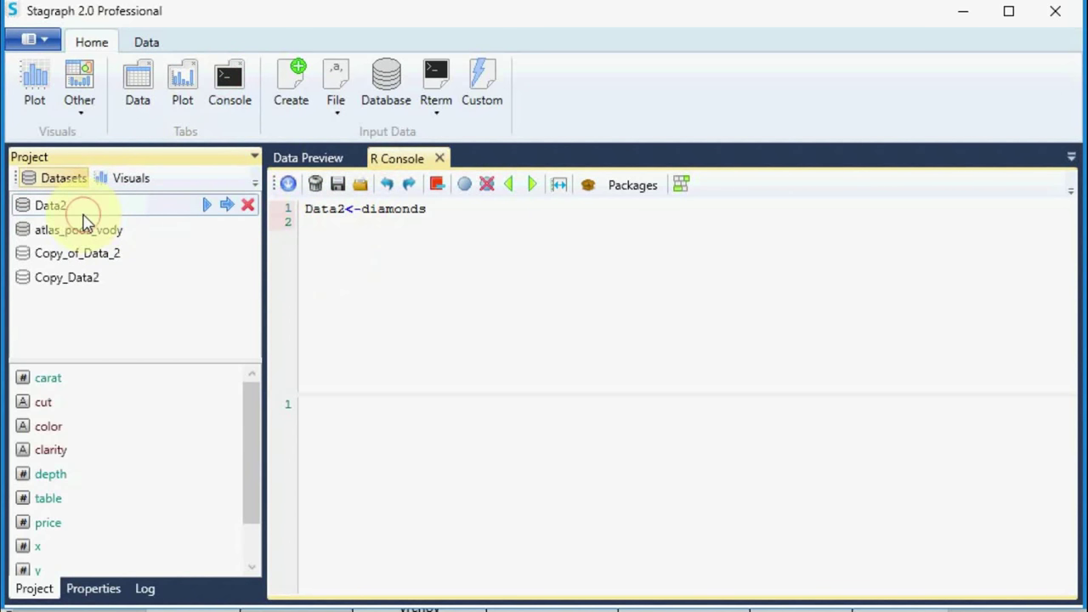
{"action": "right_click", "coordinate": [47, 406]}
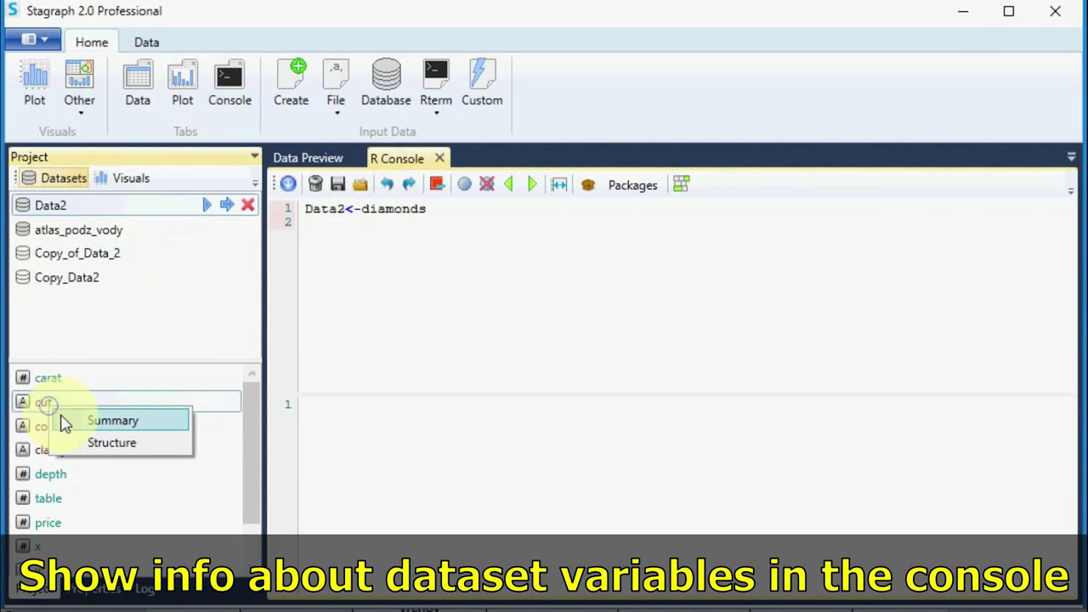
{"action": "left_click", "coordinate": [63, 424]}
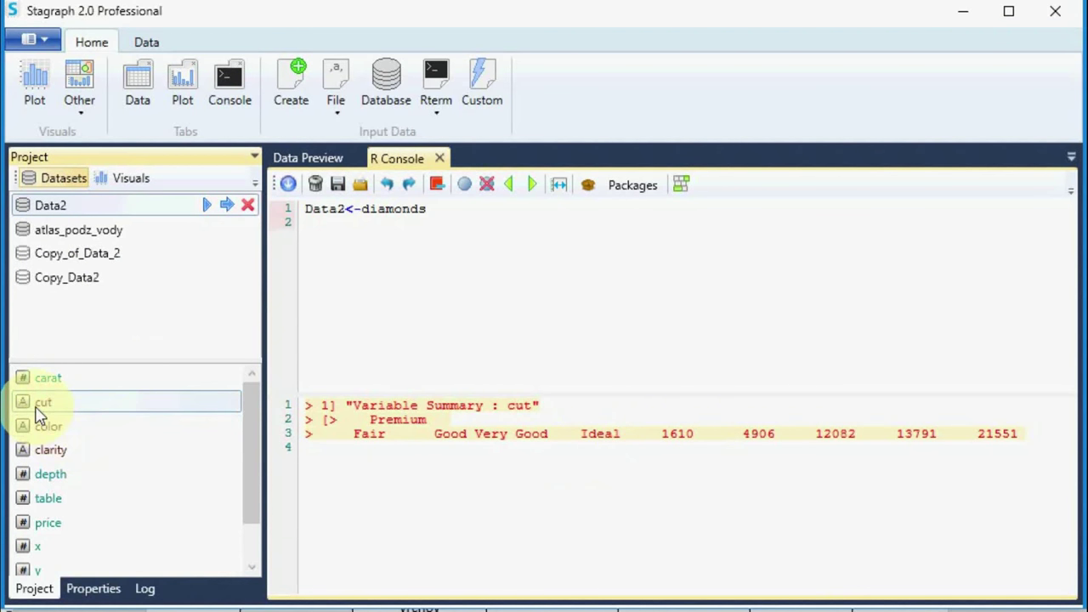
{"action": "right_click", "coordinate": [43, 406]}
{"action": "left_click", "coordinate": [66, 446]}
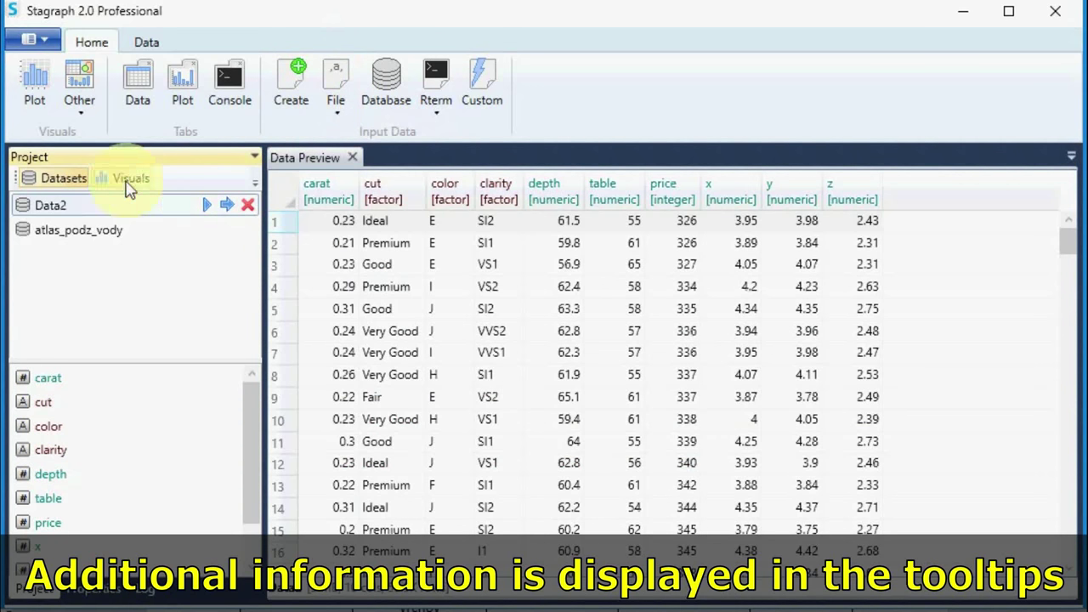
Step: Open the properties of the Data2 dataset and display the settings of its data_terminal step
{"action": "mouse_move", "coordinate": [53, 233]}
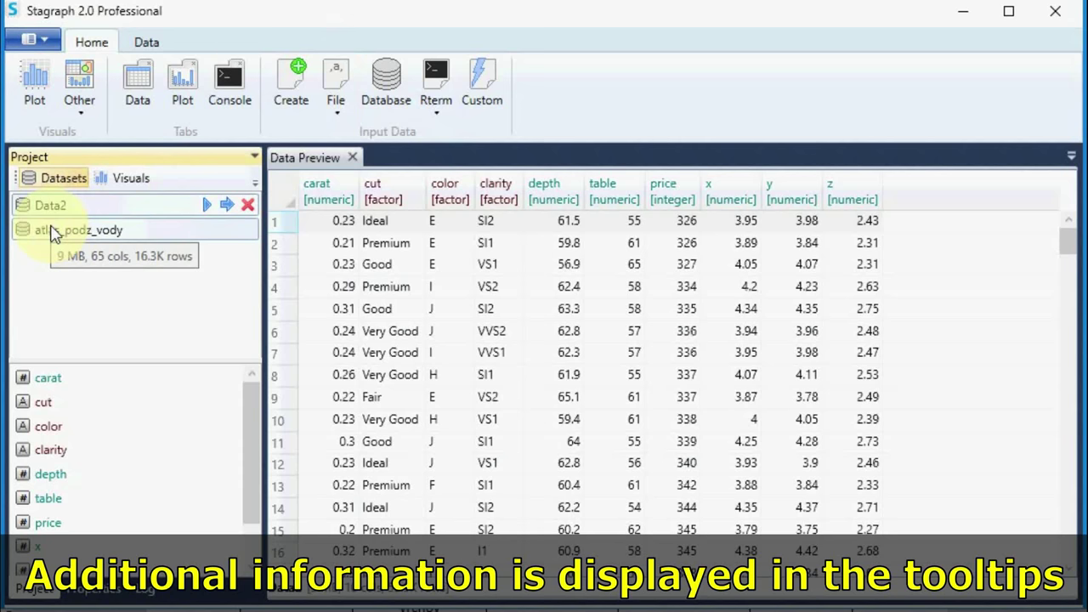
{"action": "mouse_move", "coordinate": [49, 212]}
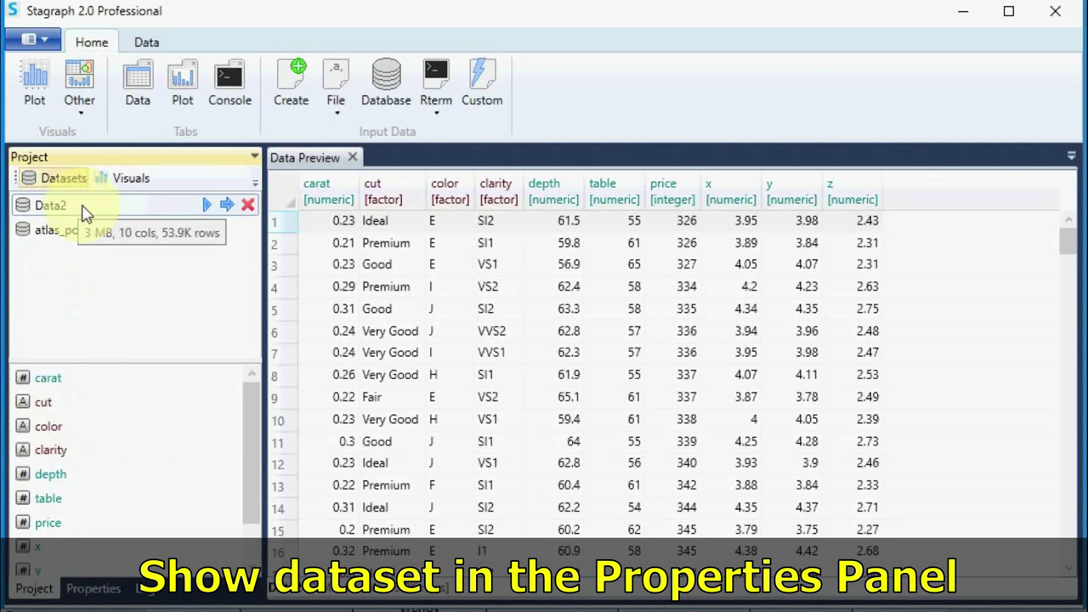
{"action": "double_click", "coordinate": [51, 207]}
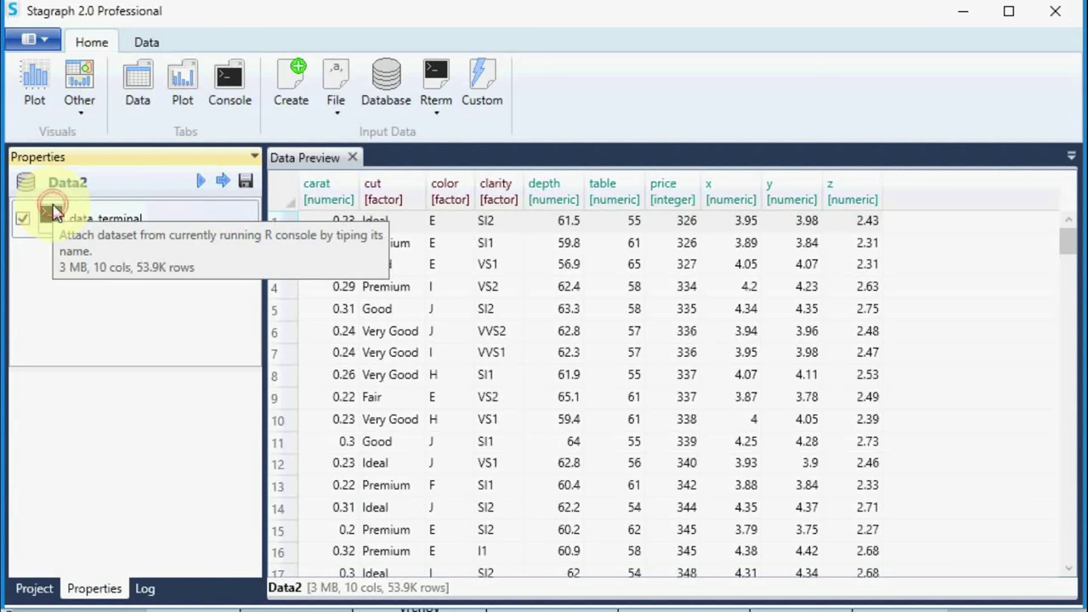
{"action": "left_click", "coordinate": [101, 238]}
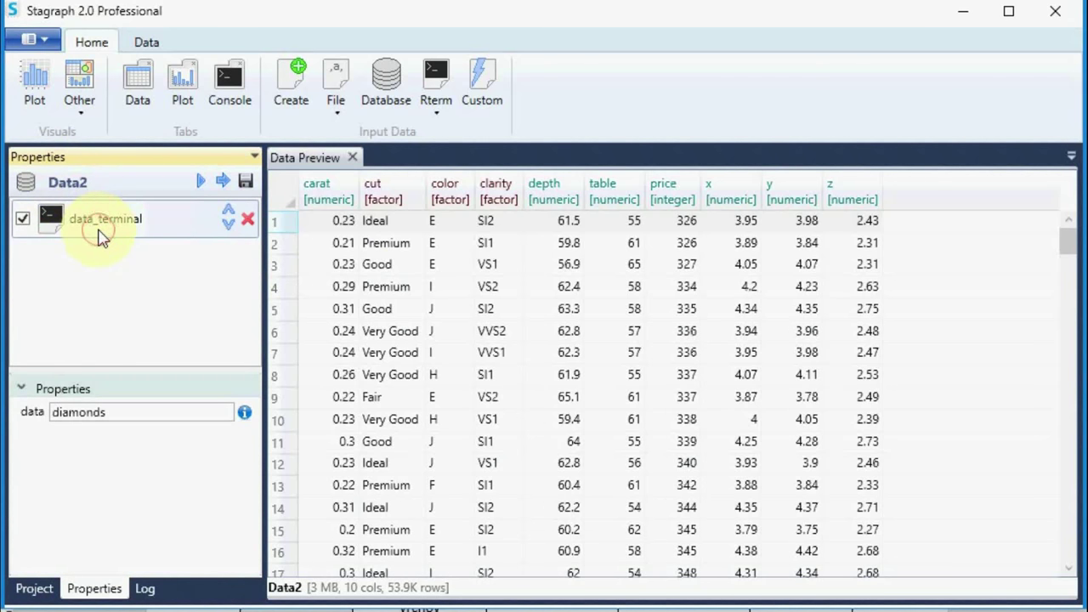
Step: Switch the displayed dataset to atlas_podz_vody and back to Data2, showing the settings of its data_terminal step
{"action": "left_click", "coordinate": [65, 191]}
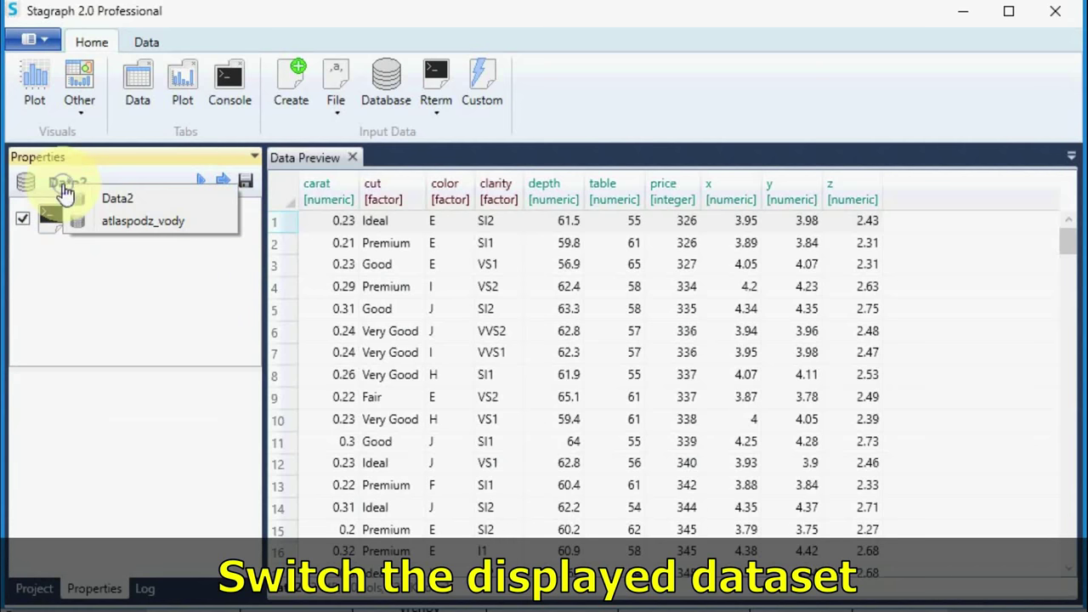
{"action": "left_click", "coordinate": [81, 222]}
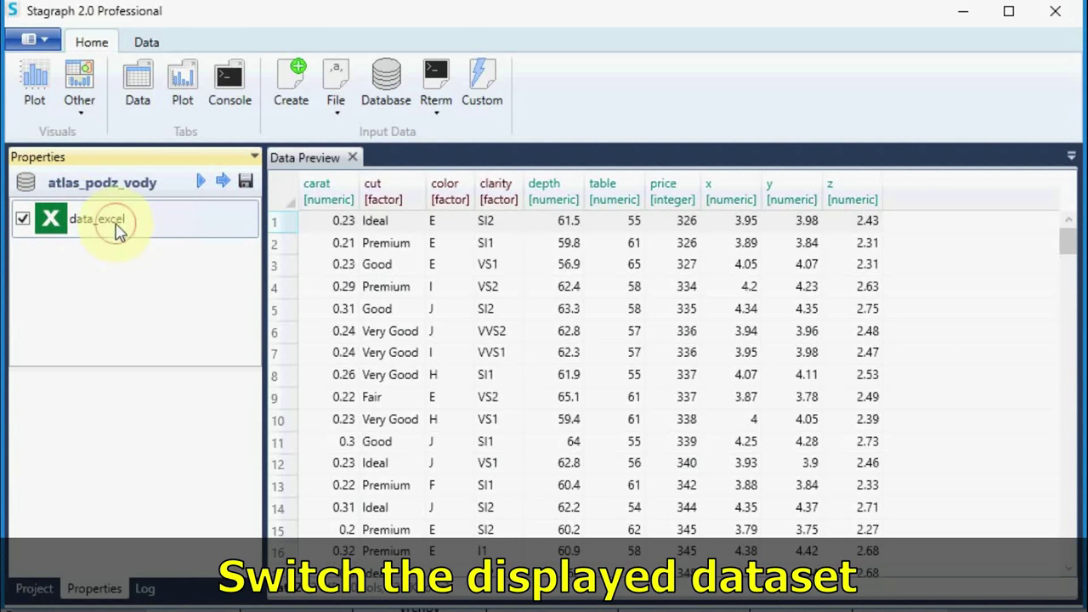
{"action": "left_click", "coordinate": [116, 228]}
{"action": "left_click", "coordinate": [25, 181]}
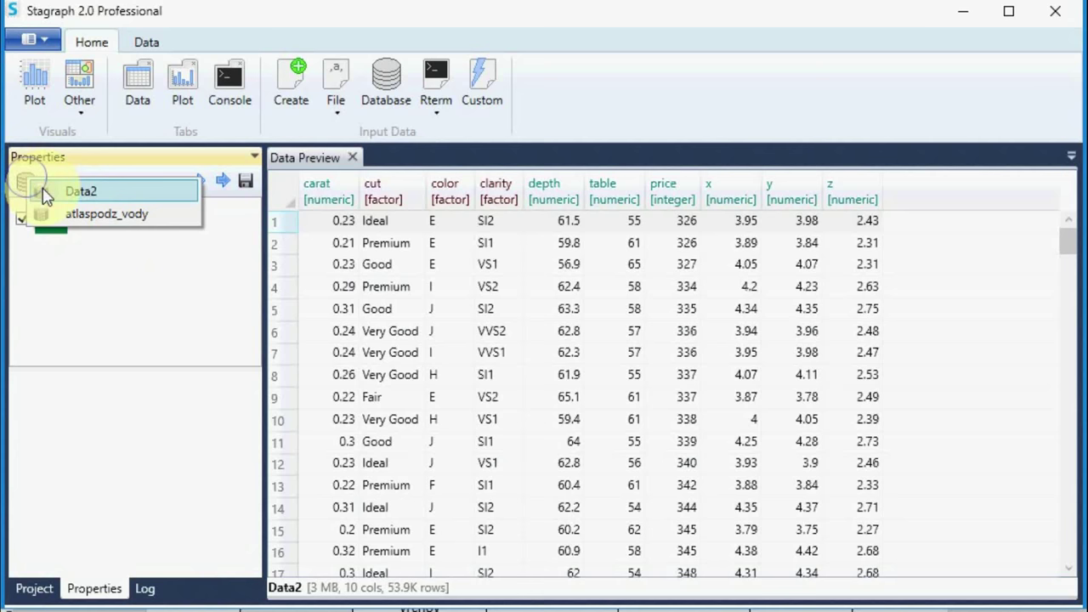
{"action": "left_click", "coordinate": [46, 194]}
{"action": "left_click", "coordinate": [53, 219]}
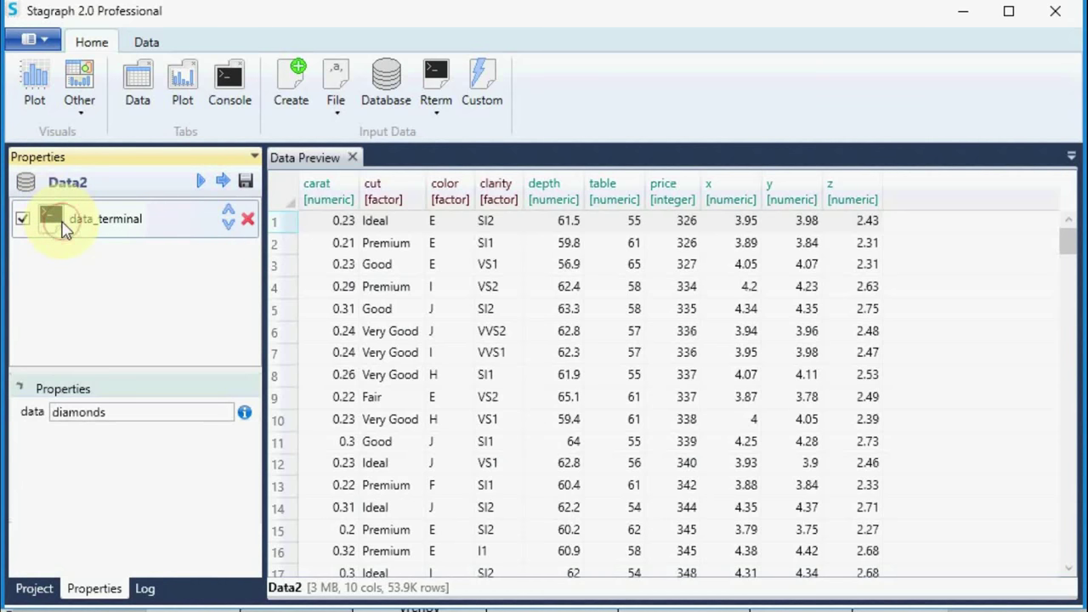
Step: Change the source data of Data2's data_terminal step to iris and finally to mtcars
{"action": "left_click", "coordinate": [121, 412]}
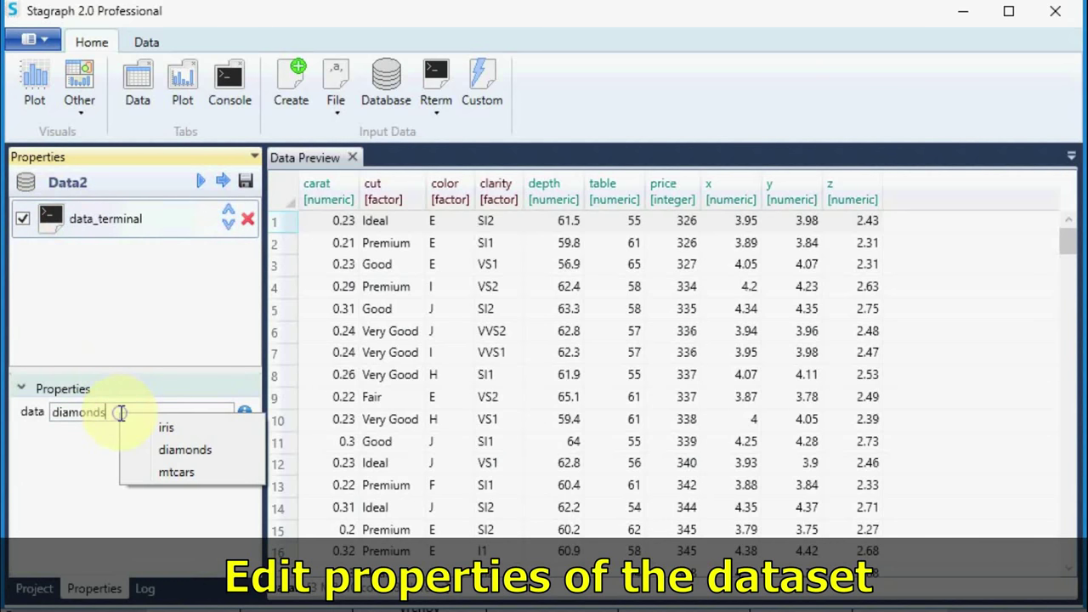
{"action": "left_click", "coordinate": [153, 428]}
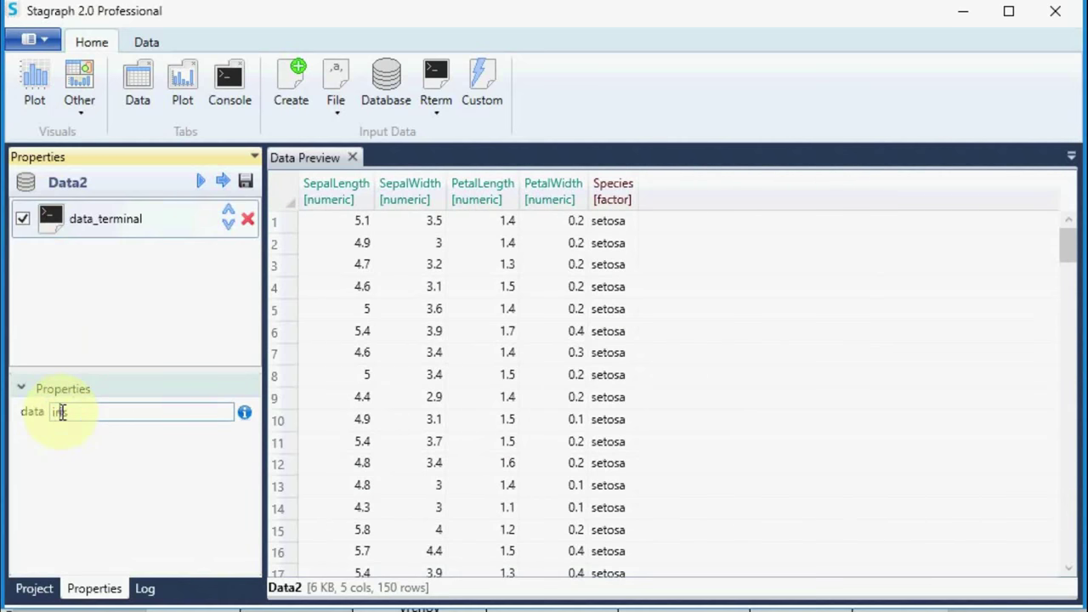
{"action": "left_click", "coordinate": [68, 413]}
{"action": "left_click", "coordinate": [78, 468]}
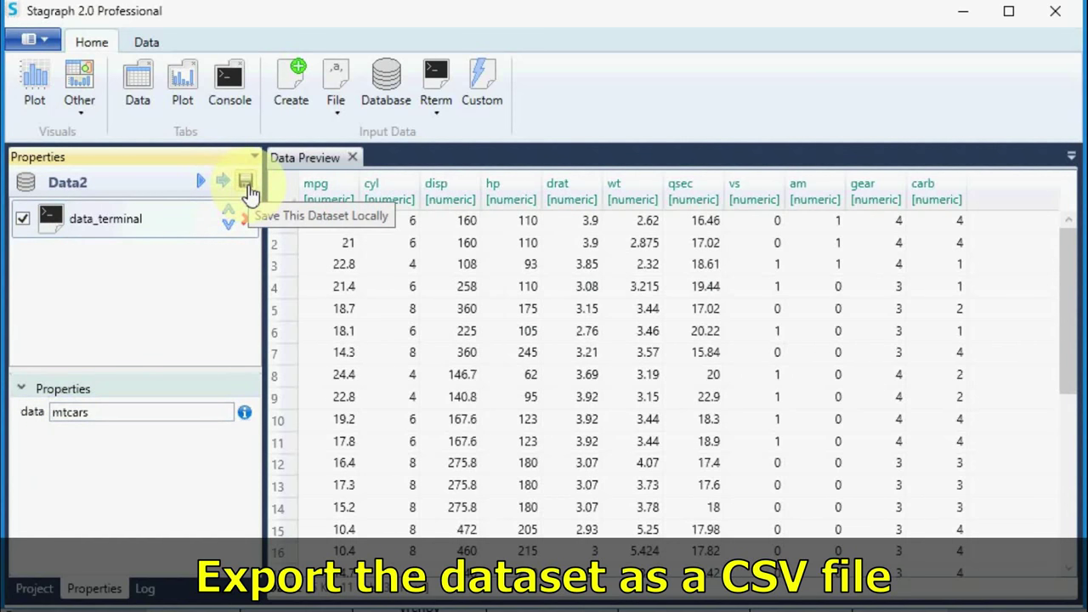
Step: Export the Data2 dataset to the Desktop as a CSV file named sample_export
{"action": "left_click", "coordinate": [246, 183]}
{"action": "type", "text": "sample_export"}
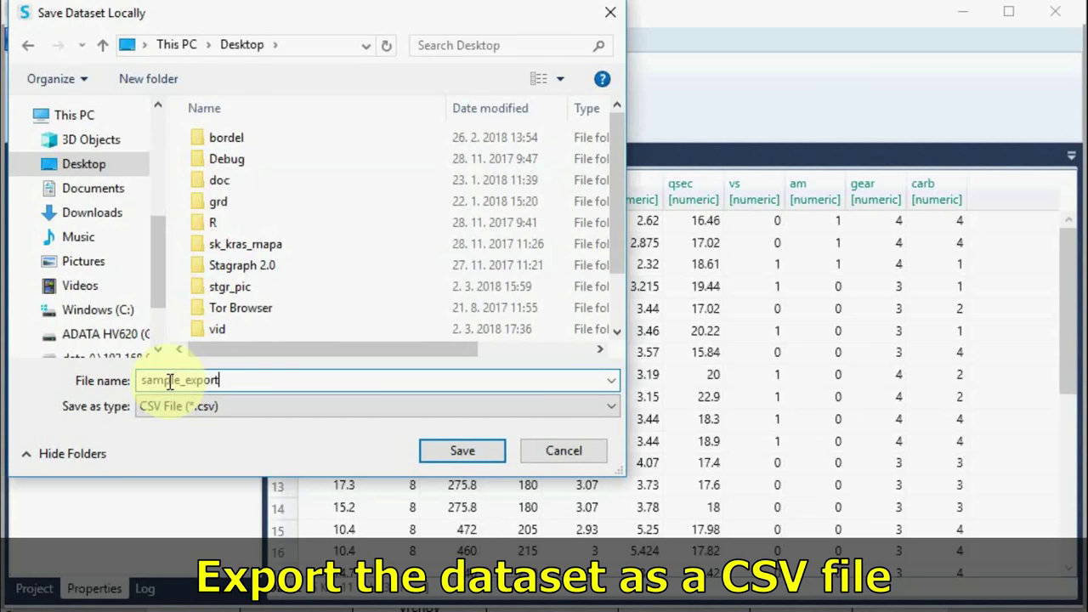
{"action": "left_click", "coordinate": [466, 451]}
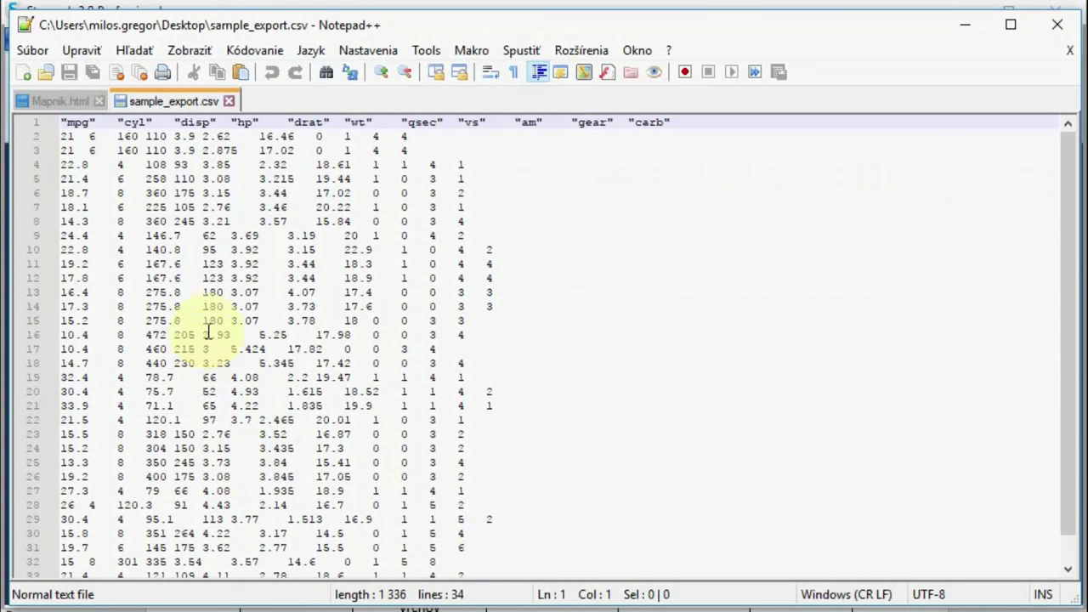
Step: Examine the exported sample_export.csv in Notepad++ and close the editor
{"action": "left_click_drag", "start_coordinate": [213, 179], "coordinate": [467, 447]}
{"action": "left_click", "coordinate": [571, 474]}
{"action": "left_click", "coordinate": [1057, 34]}
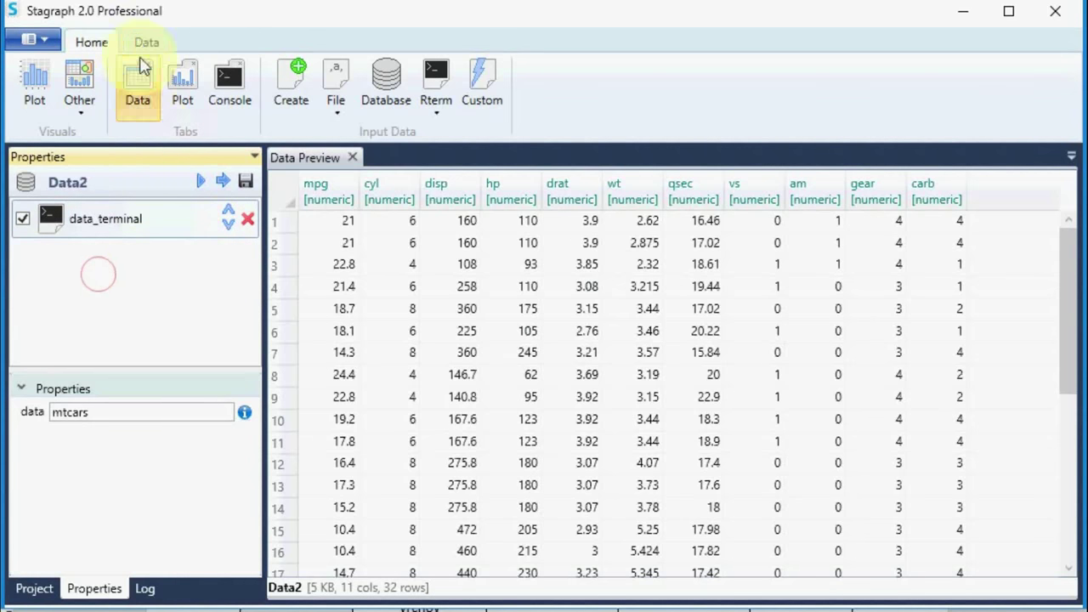
Step: Add a row slice step to Data2 that keeps rows 3 to 5, and run it to update the data preview
{"action": "left_click", "coordinate": [145, 42]}
{"action": "left_click", "coordinate": [194, 101]}
{"action": "left_click", "coordinate": [213, 231]}
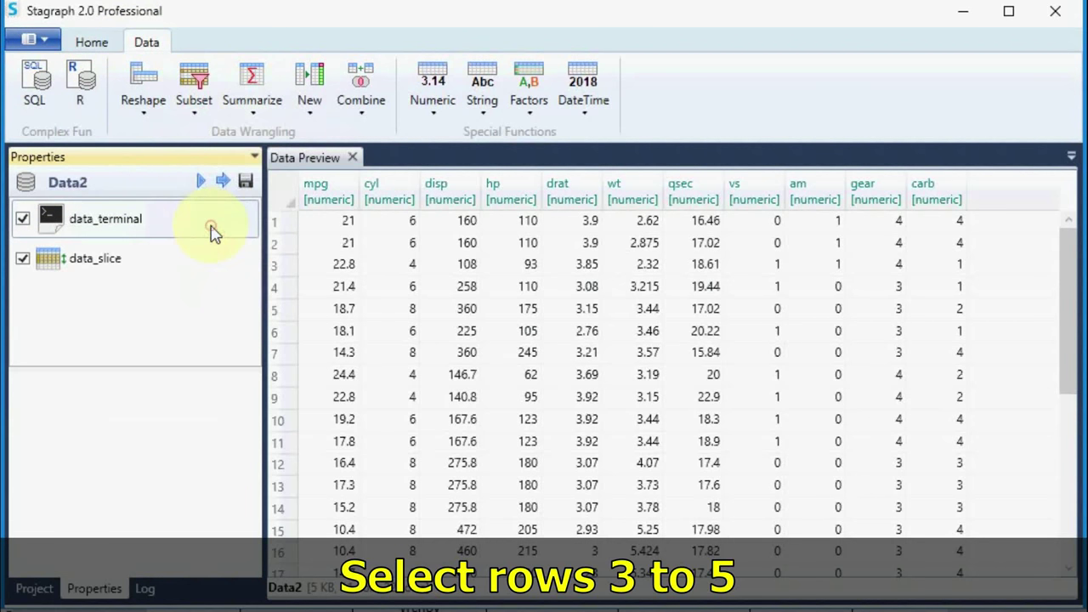
{"action": "left_click", "coordinate": [146, 269]}
{"action": "left_click", "coordinate": [108, 413]}
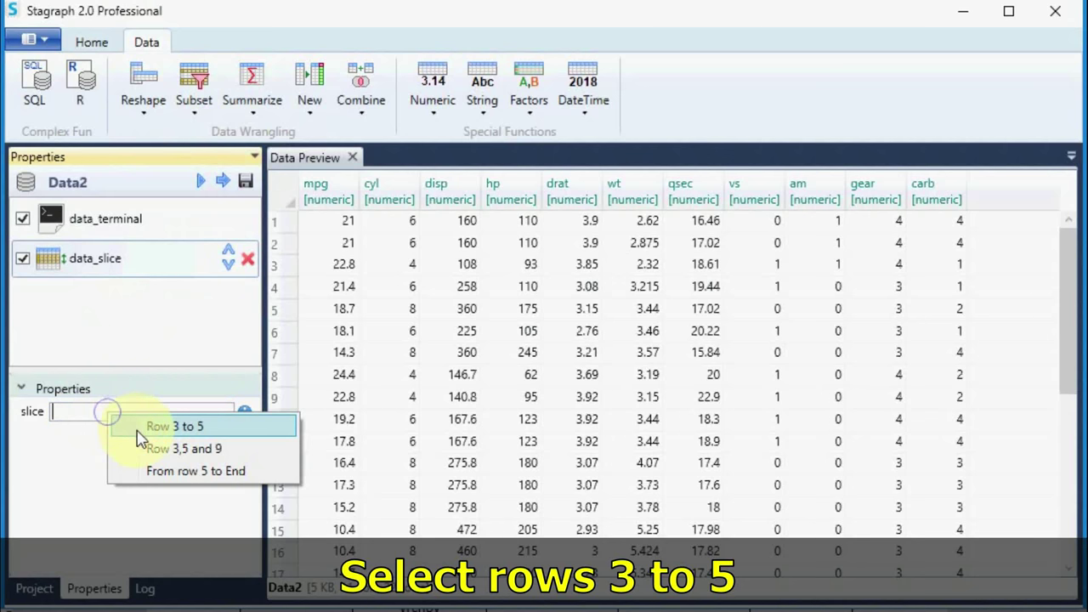
{"action": "left_click", "coordinate": [140, 429]}
{"action": "left_click", "coordinate": [222, 182]}
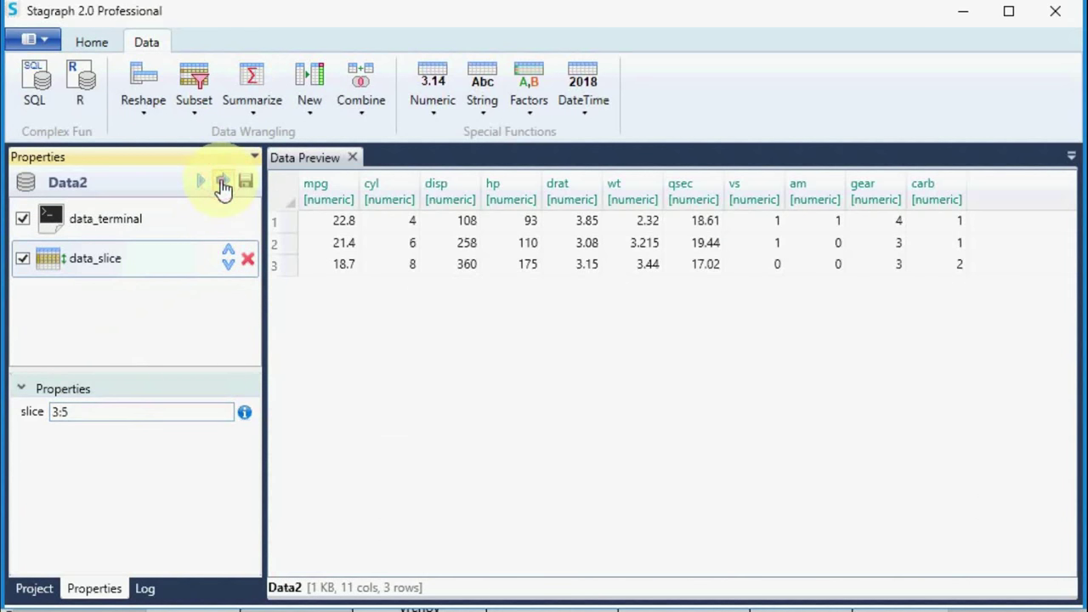
{"action": "mouse_move", "coordinate": [88, 223]}
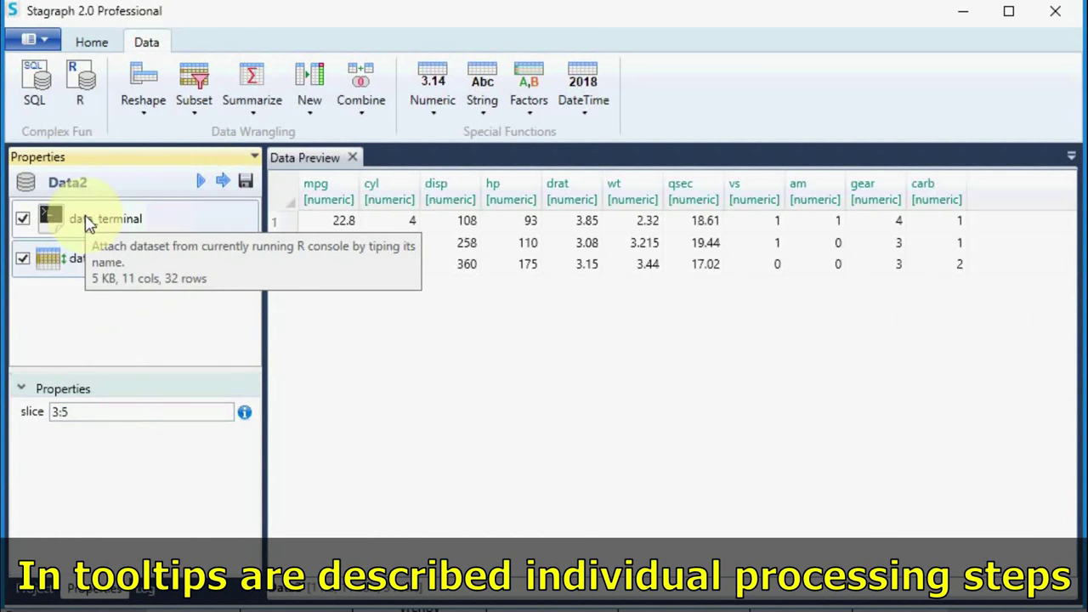
Step: Add a mutate step for creating a new variable to Data2, after the data_slice step
{"action": "mouse_move", "coordinate": [97, 259]}
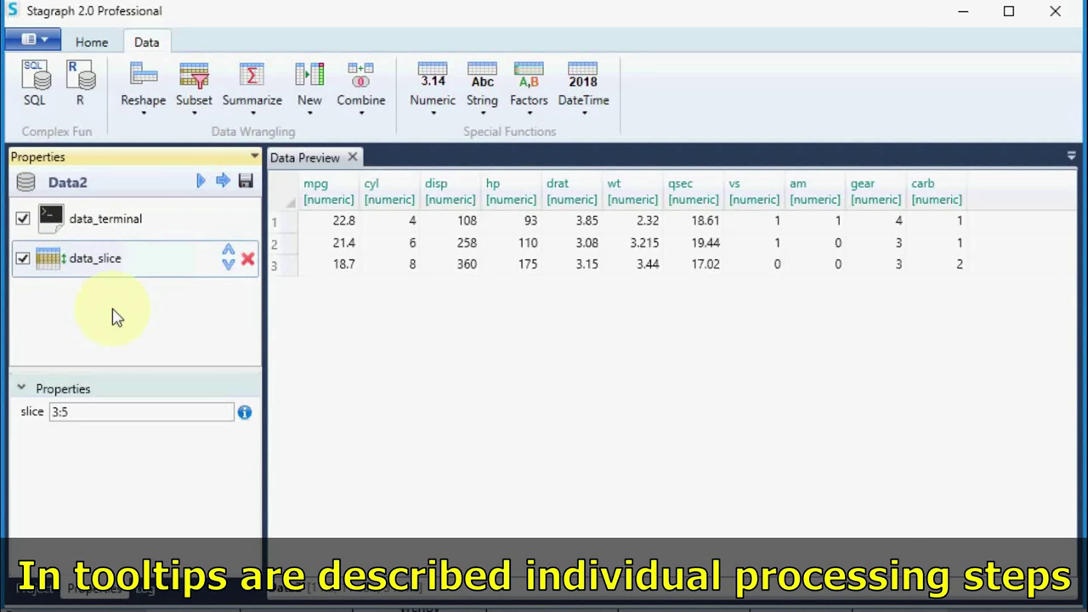
{"action": "right_click", "coordinate": [115, 315]}
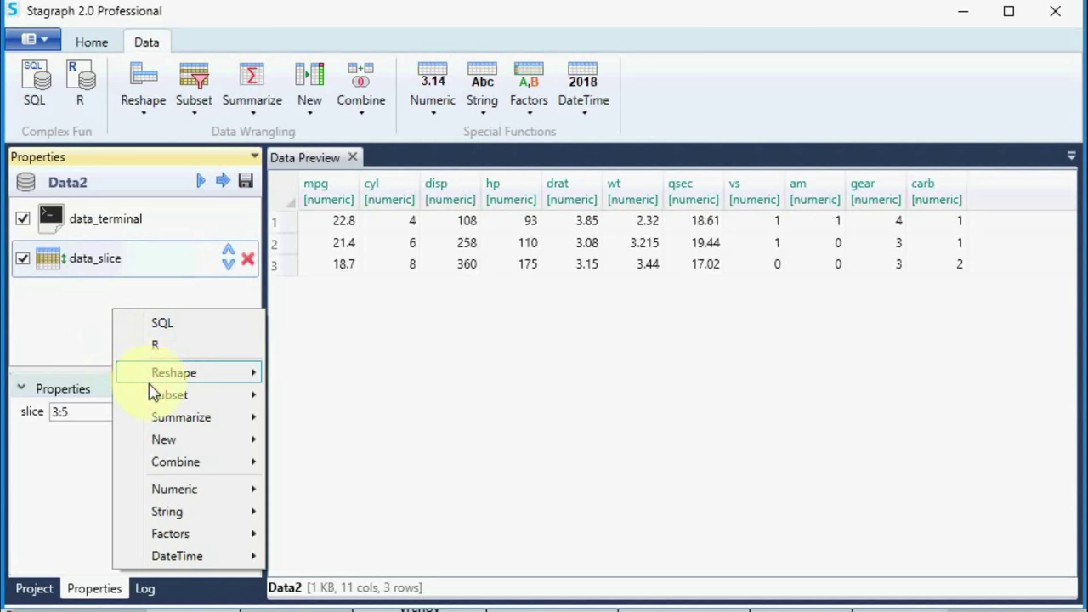
{"action": "left_click", "coordinate": [293, 439]}
{"action": "left_click", "coordinate": [121, 310]}
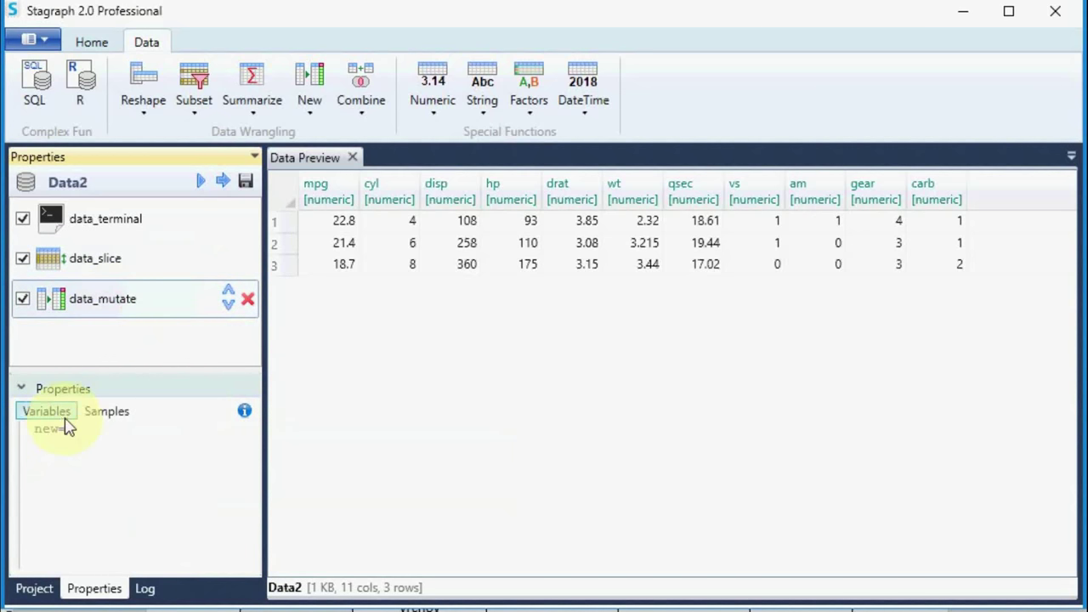
Step: Define the variable new as mpg /cyl in the mutate step, run it, and check the new column in the data preview
{"action": "left_click", "coordinate": [41, 413]}
{"action": "left_click", "coordinate": [68, 436]}
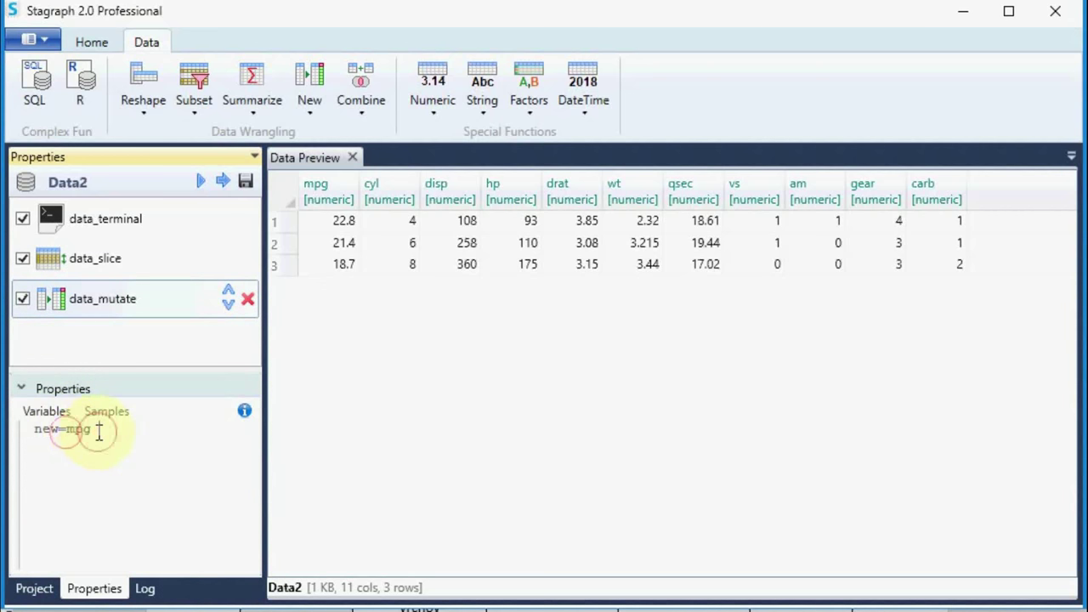
{"action": "type", "text": "/"}
{"action": "left_click", "coordinate": [47, 413]}
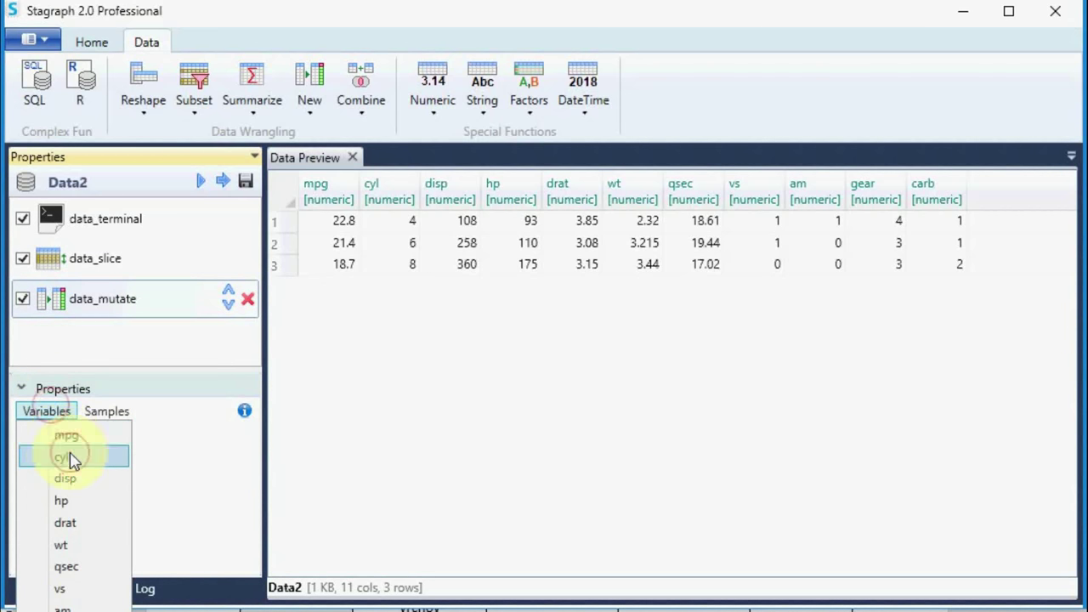
{"action": "left_click", "coordinate": [70, 455]}
{"action": "left_click", "coordinate": [222, 182]}
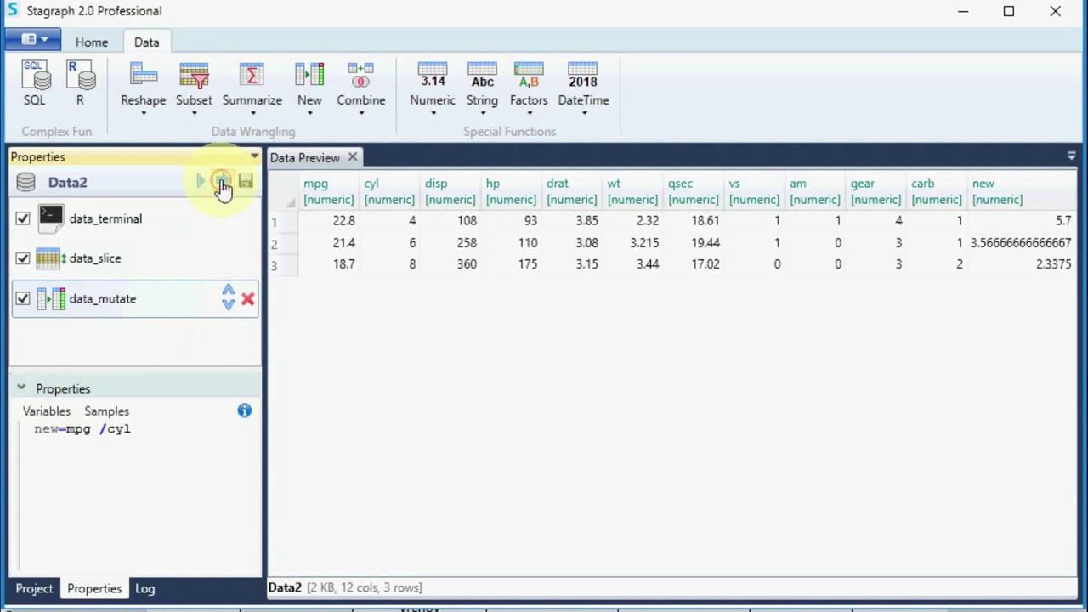
{"action": "left_click", "coordinate": [1016, 243]}
{"action": "left_click", "coordinate": [1018, 222]}
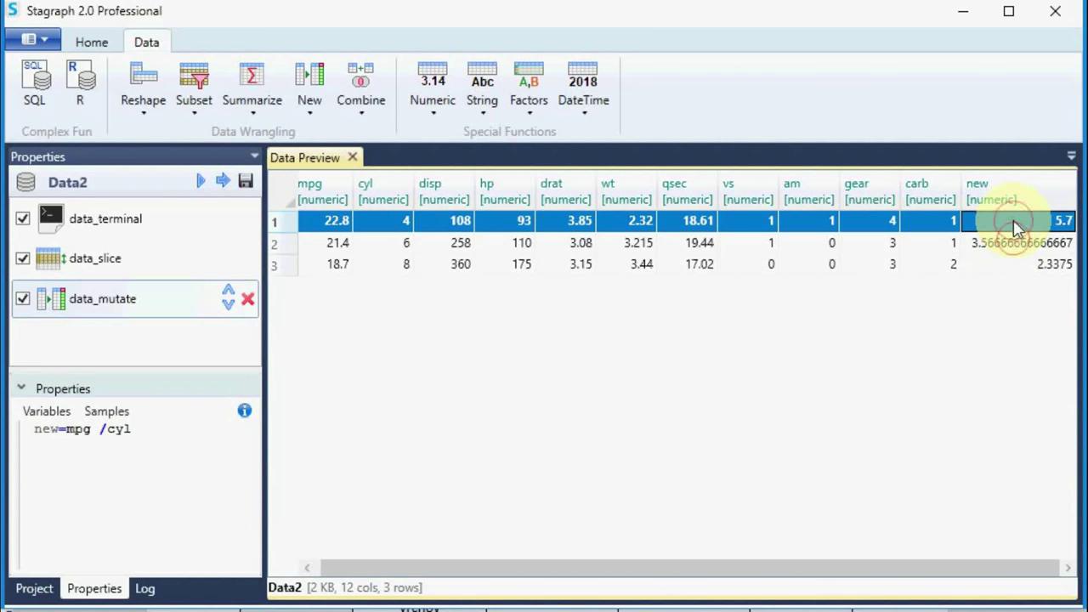
Step: Add a select step to Data2 that keeps only the variables mpg, cyl and new, and run it to update the data preview
{"action": "left_click", "coordinate": [143, 89]}
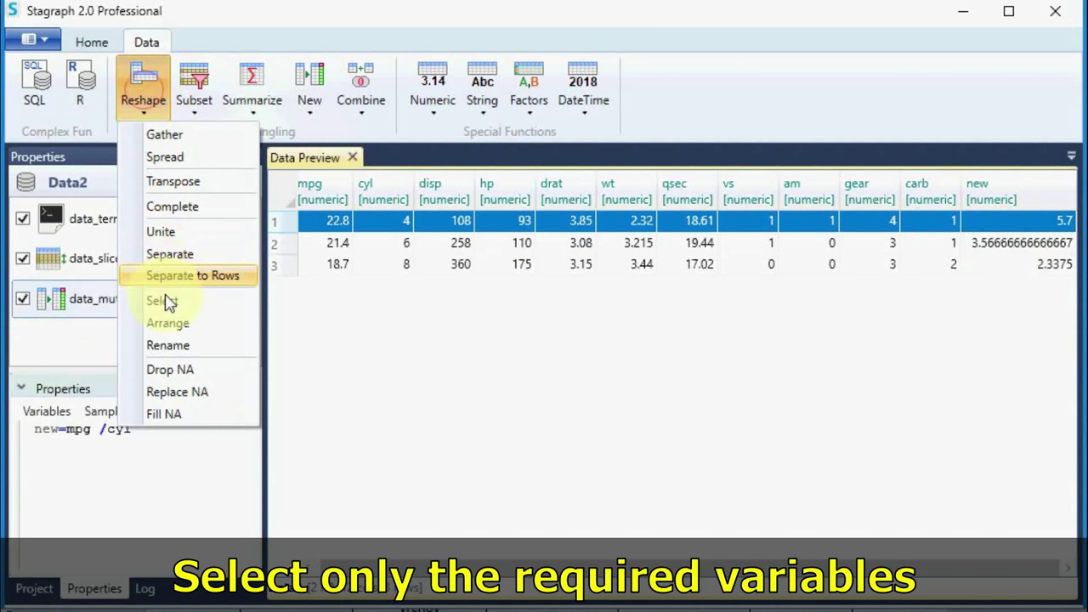
{"action": "left_click", "coordinate": [165, 300]}
{"action": "left_click", "coordinate": [110, 347]}
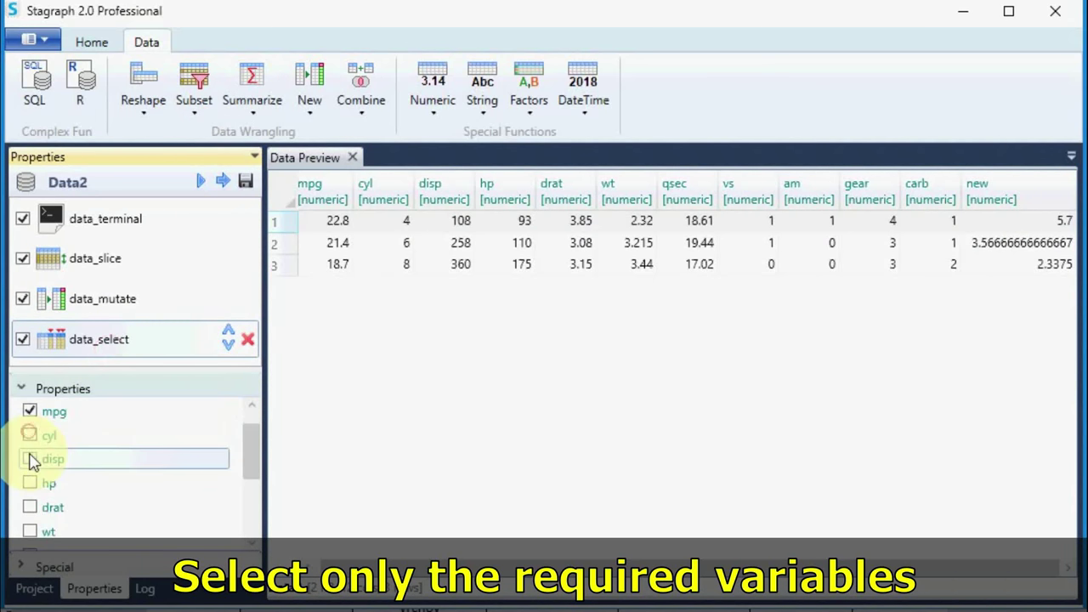
{"action": "left_click", "coordinate": [246, 512]}
{"action": "left_click", "coordinate": [30, 528]}
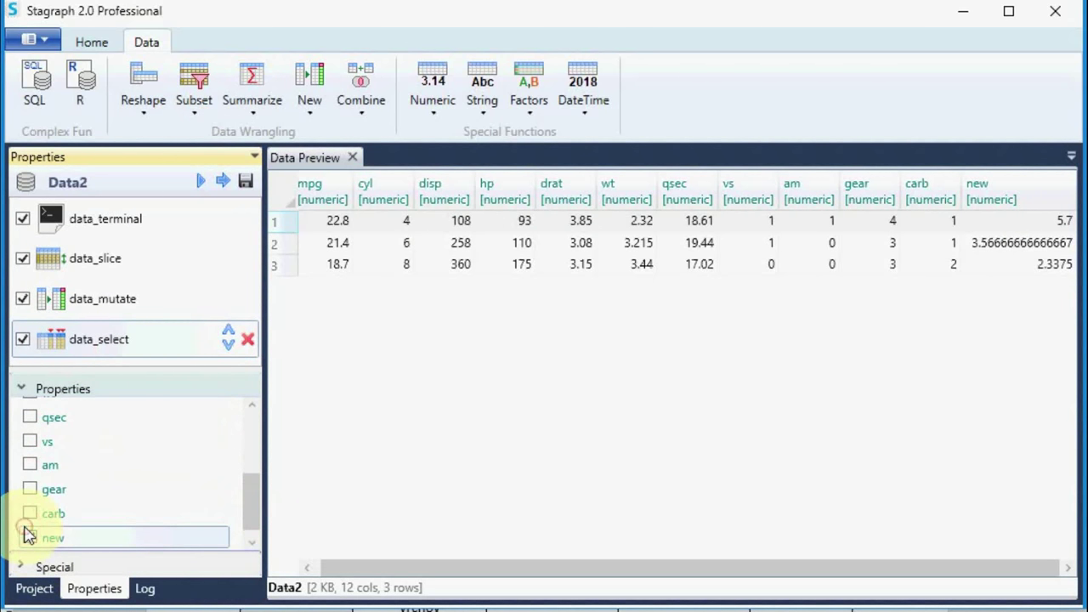
{"action": "left_click", "coordinate": [223, 182]}
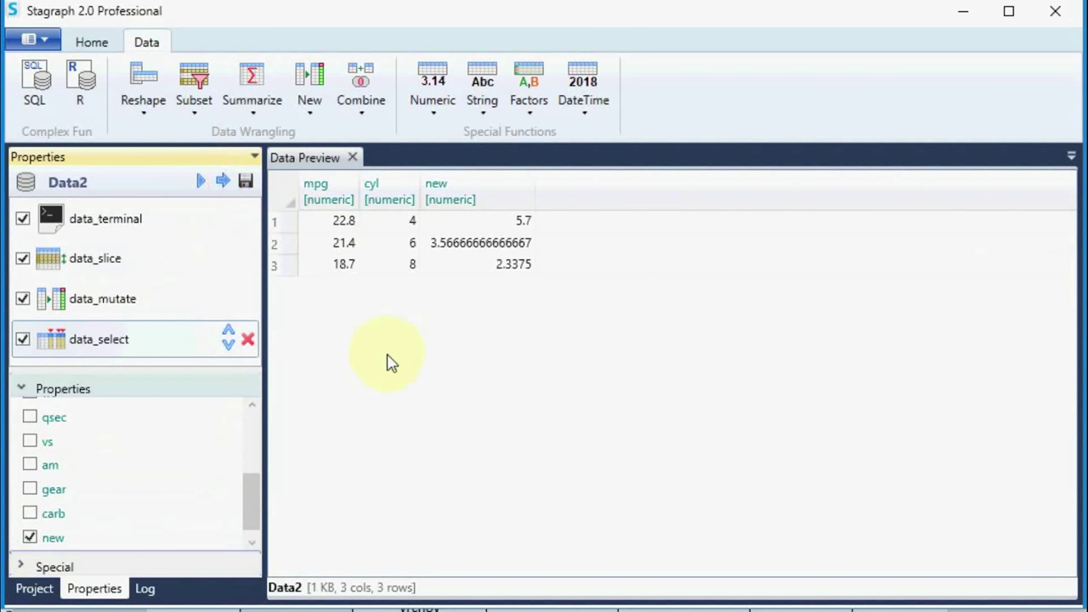
Step: Round the new variable in the data_mutate step, first with plain round() and finally as new=round(mpg /cyl,3), rerunning the dataset each time
{"action": "left_click", "coordinate": [85, 299]}
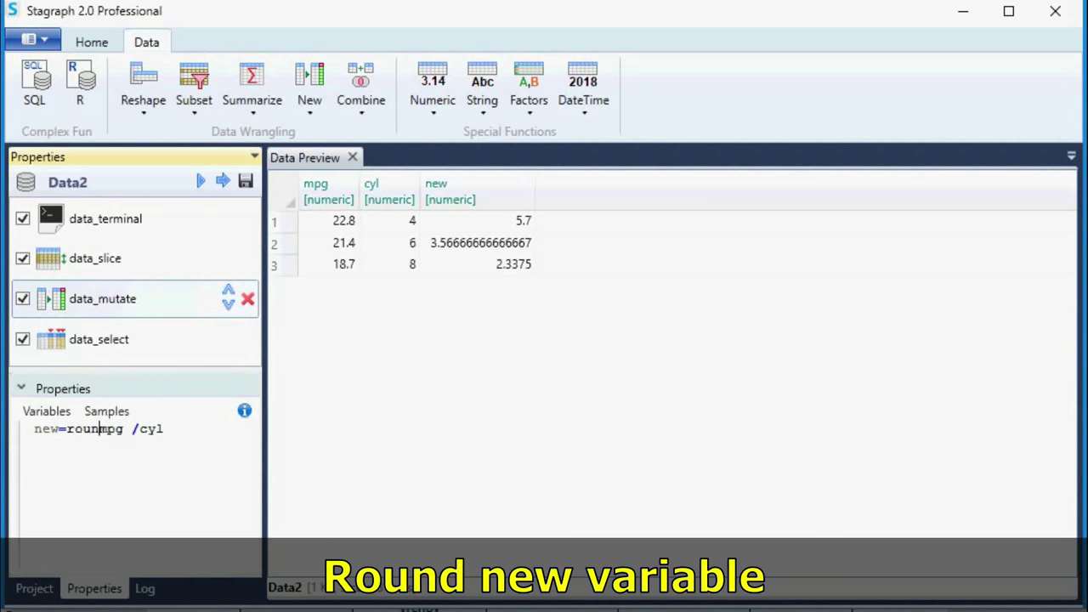
{"action": "type", "text": "d("}
{"action": "key", "text": "End"}
{"action": "type", "text": ")"}
{"action": "left_click", "coordinate": [222, 182]}
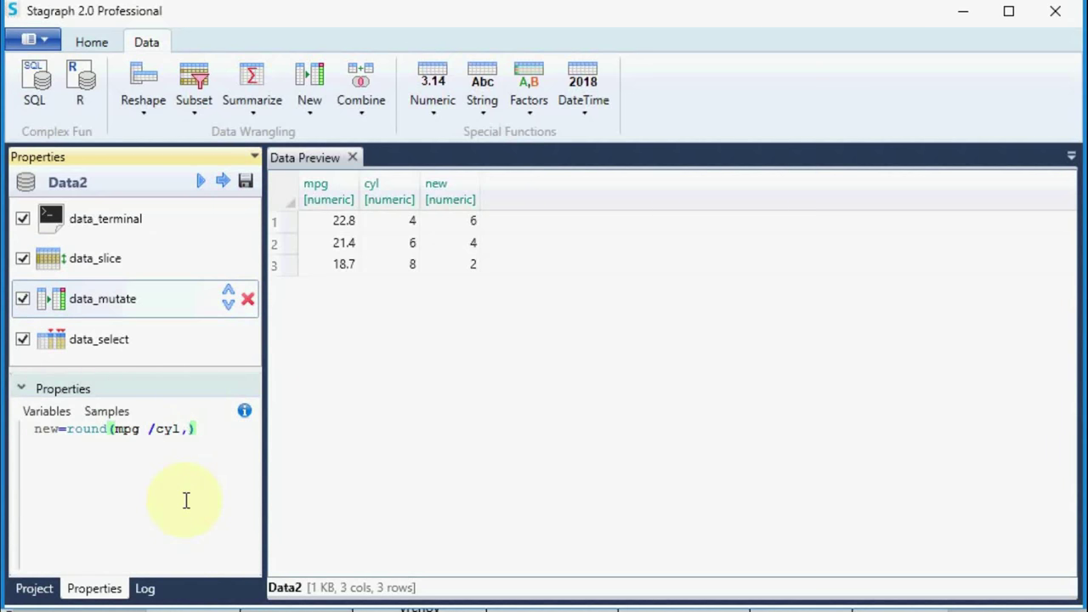
{"action": "type", "text": "3"}
{"action": "left_click", "coordinate": [223, 187]}
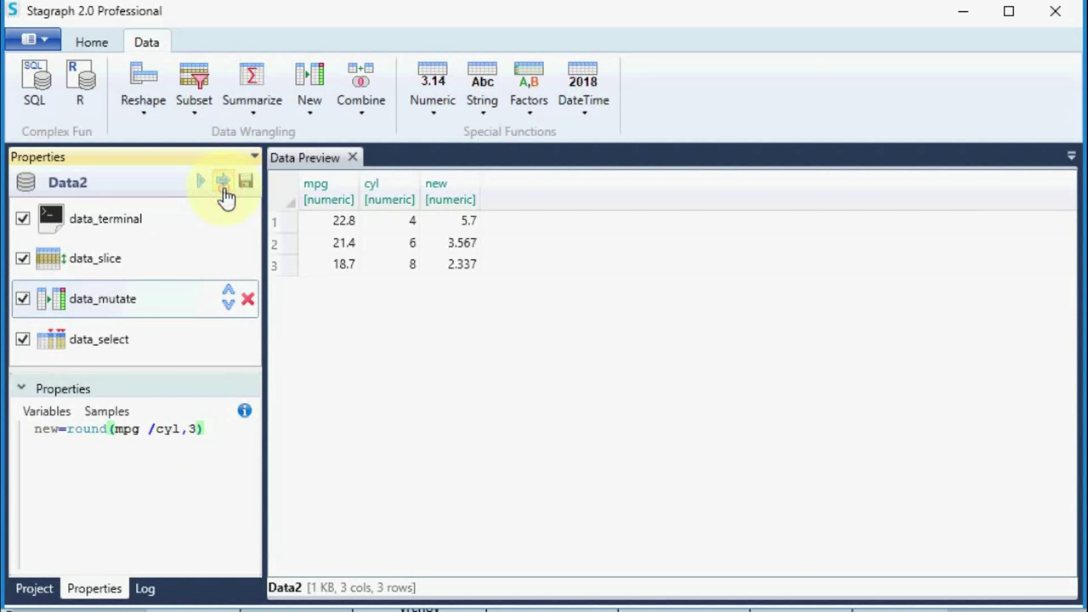